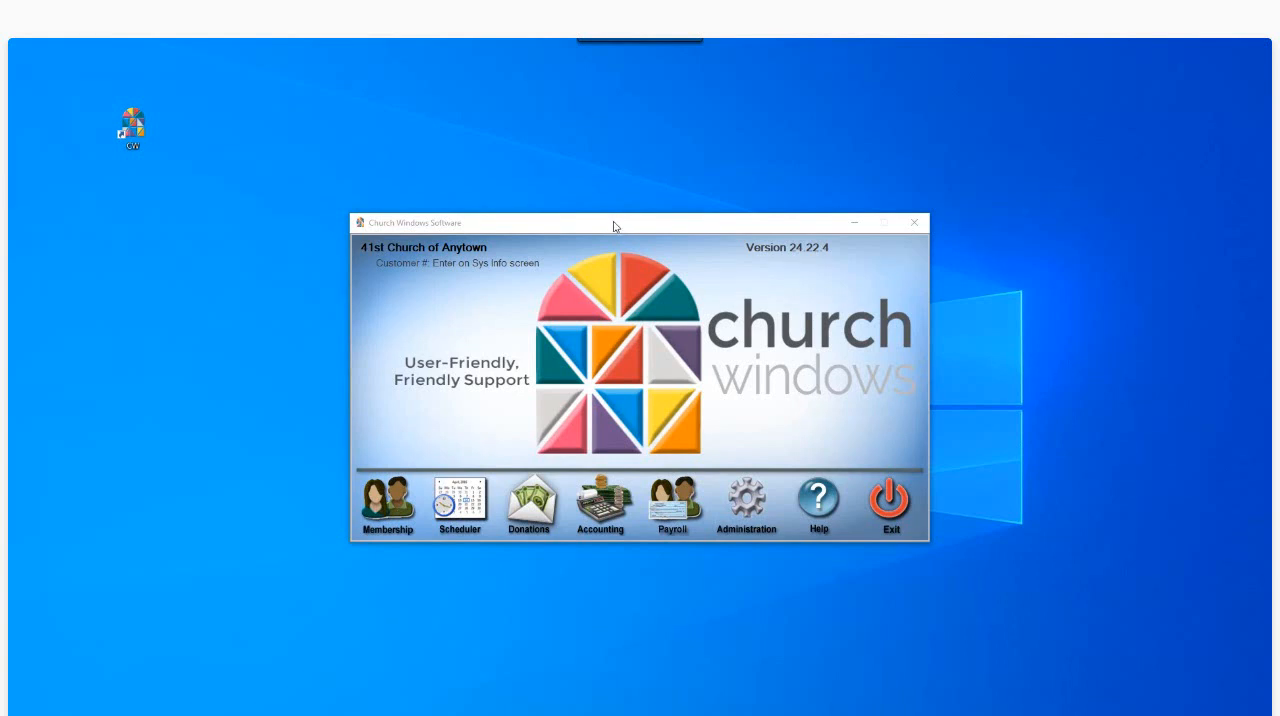
- Open the Accounting module and view the accounting year information for all existing years
{"action": "left_click", "coordinate": [608, 498]}
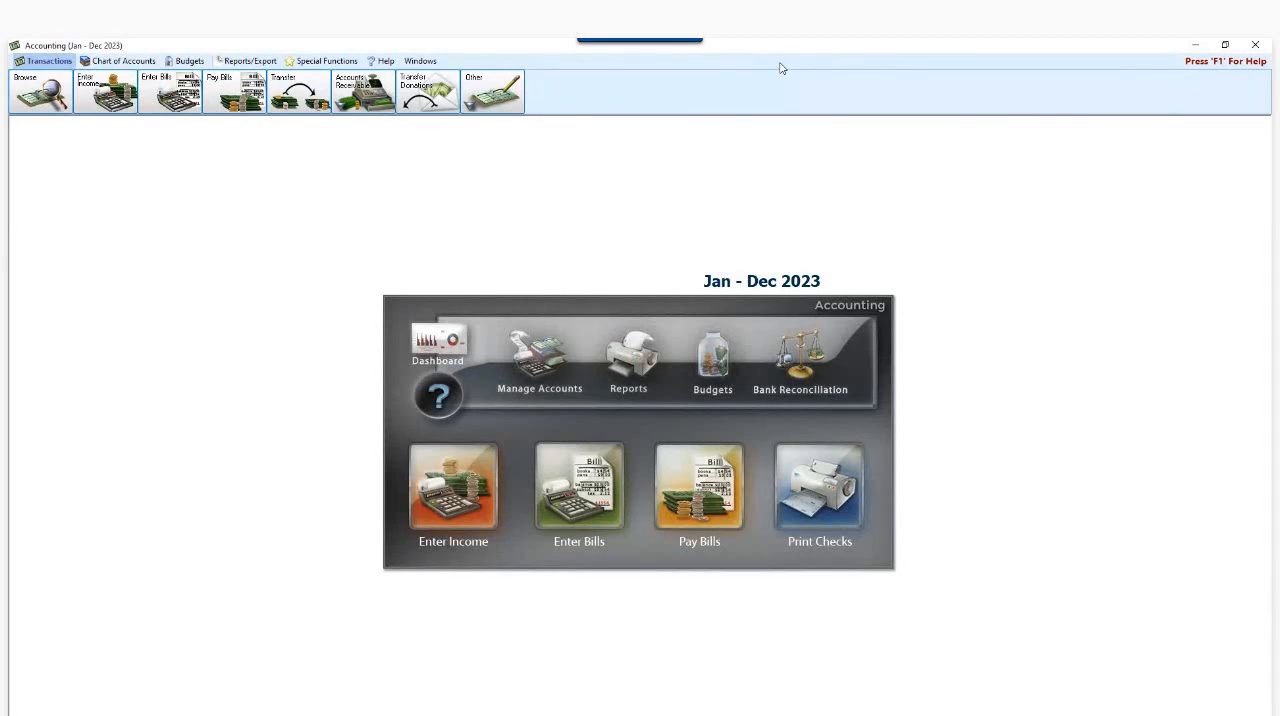
{"action": "left_click", "coordinate": [310, 62]}
{"action": "left_click", "coordinate": [238, 92]}
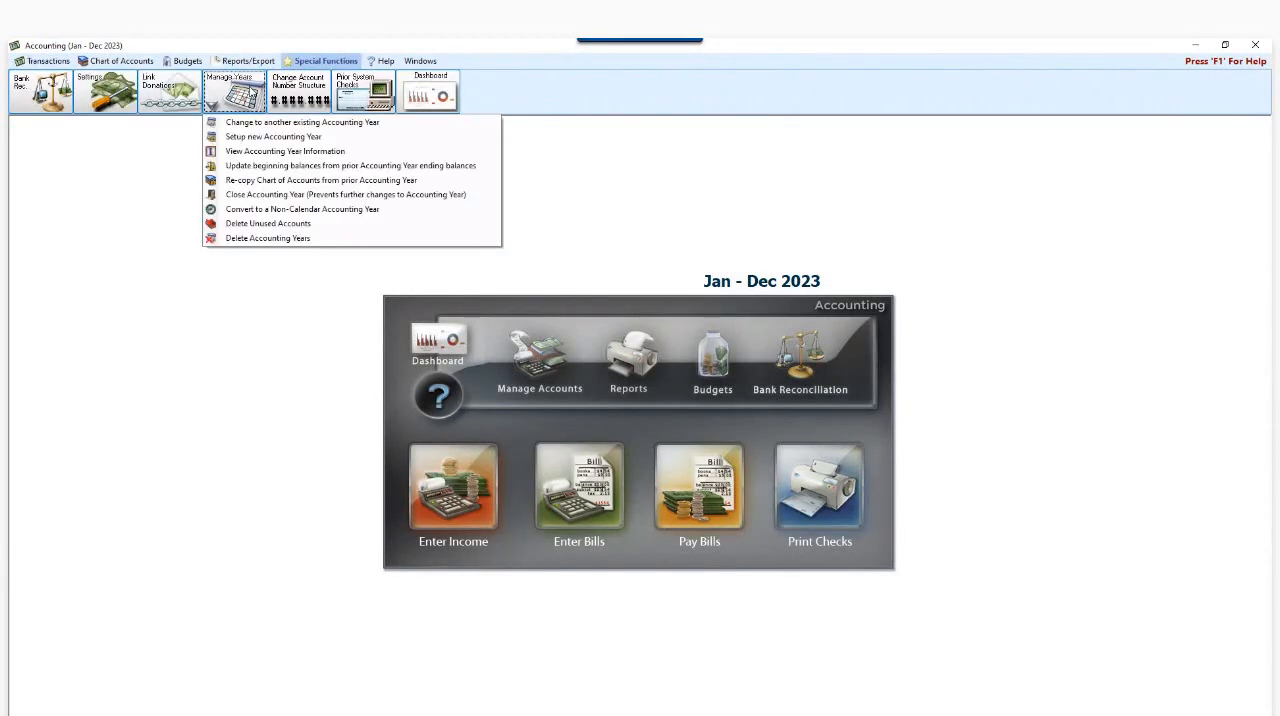
{"action": "left_click", "coordinate": [262, 153]}
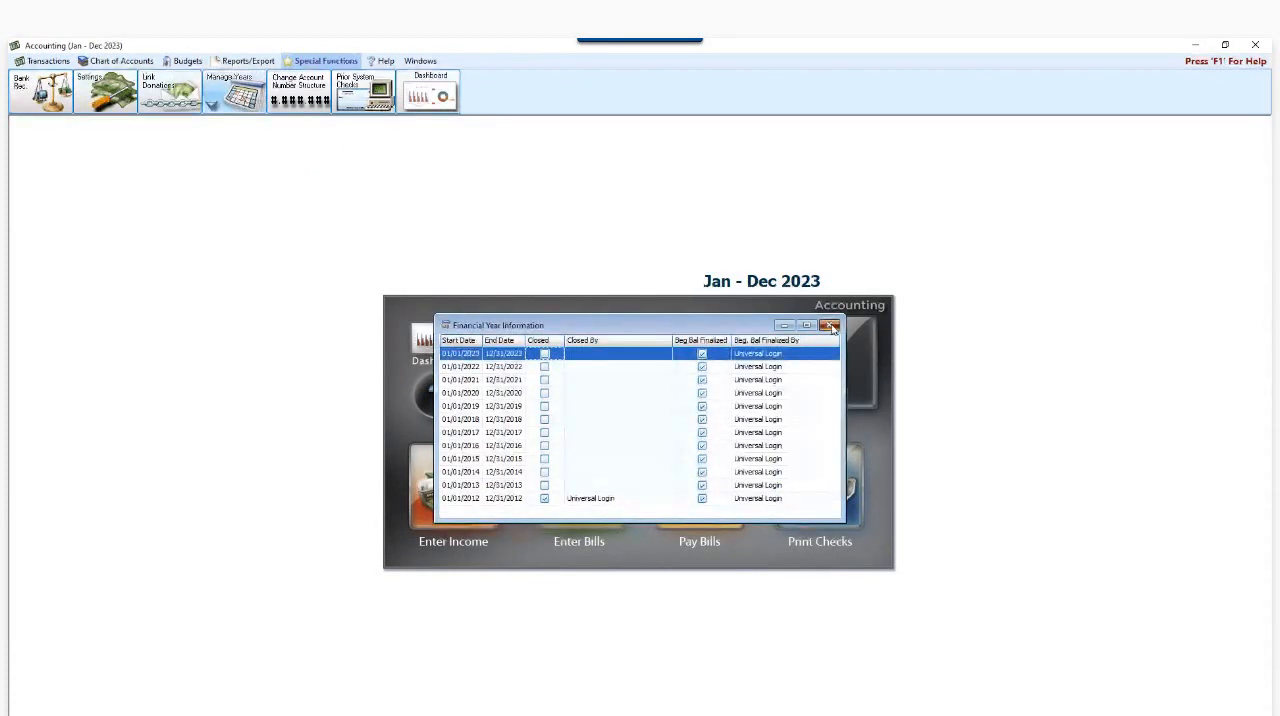
{"action": "left_click", "coordinate": [829, 326]}
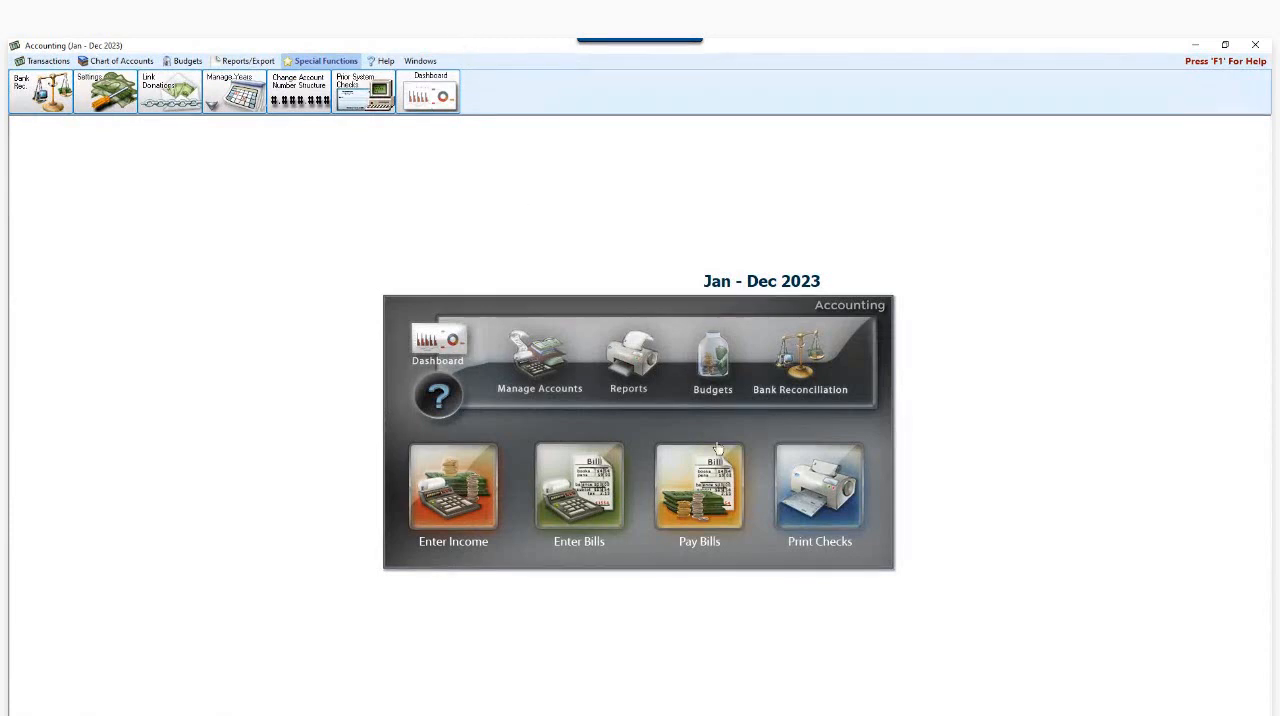
- Check the outstanding bills and the vendors with a balance using Quick Pay in Pay Bills
{"action": "left_click", "coordinate": [708, 512]}
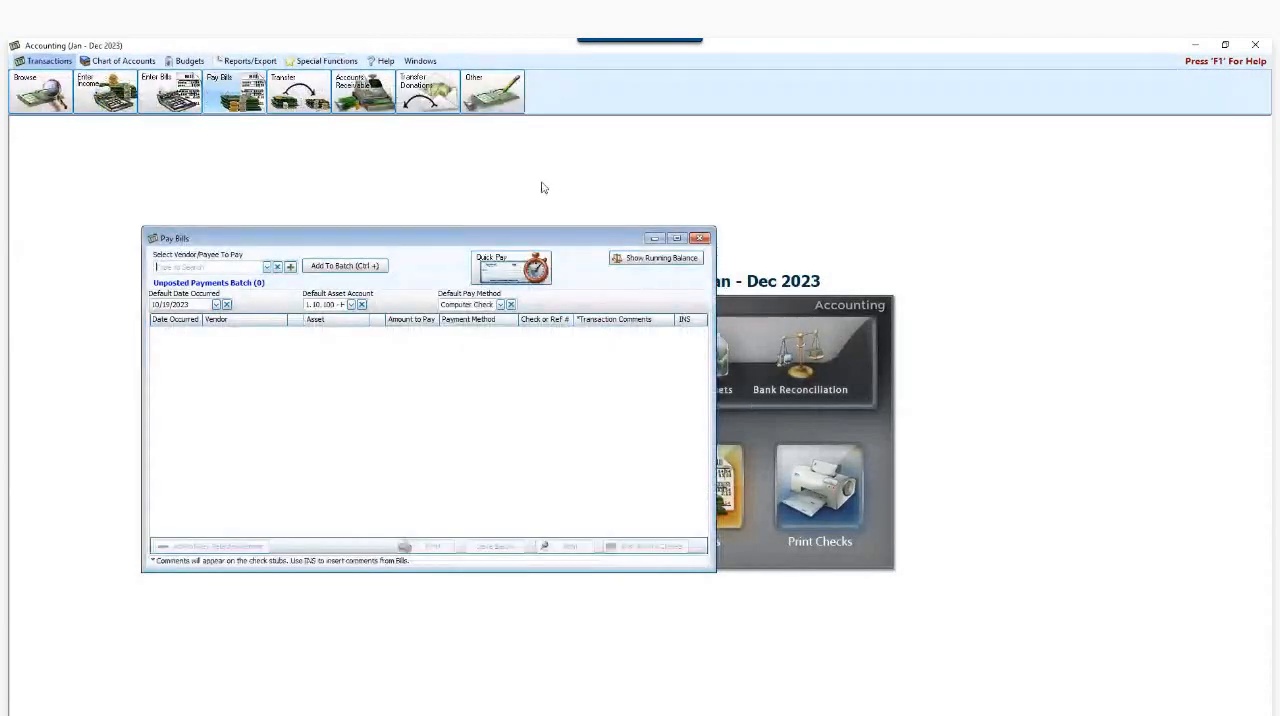
{"action": "left_click", "coordinate": [512, 272]}
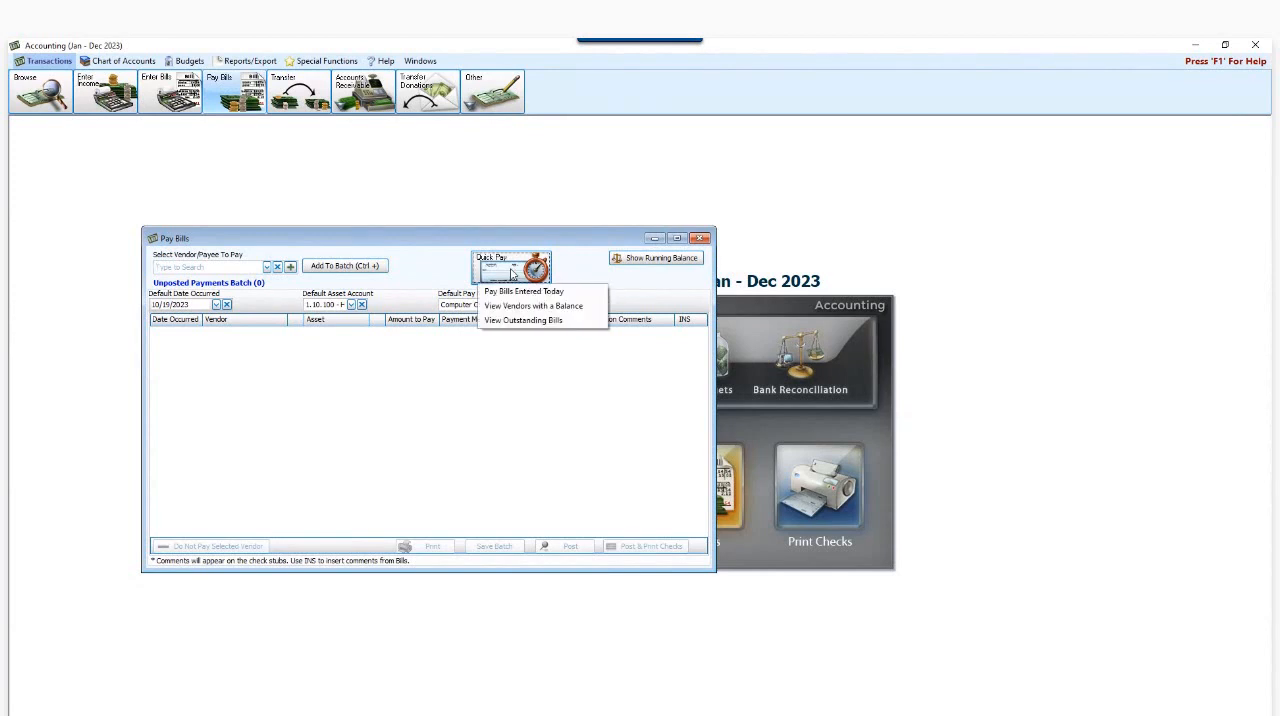
{"action": "left_click", "coordinate": [522, 320]}
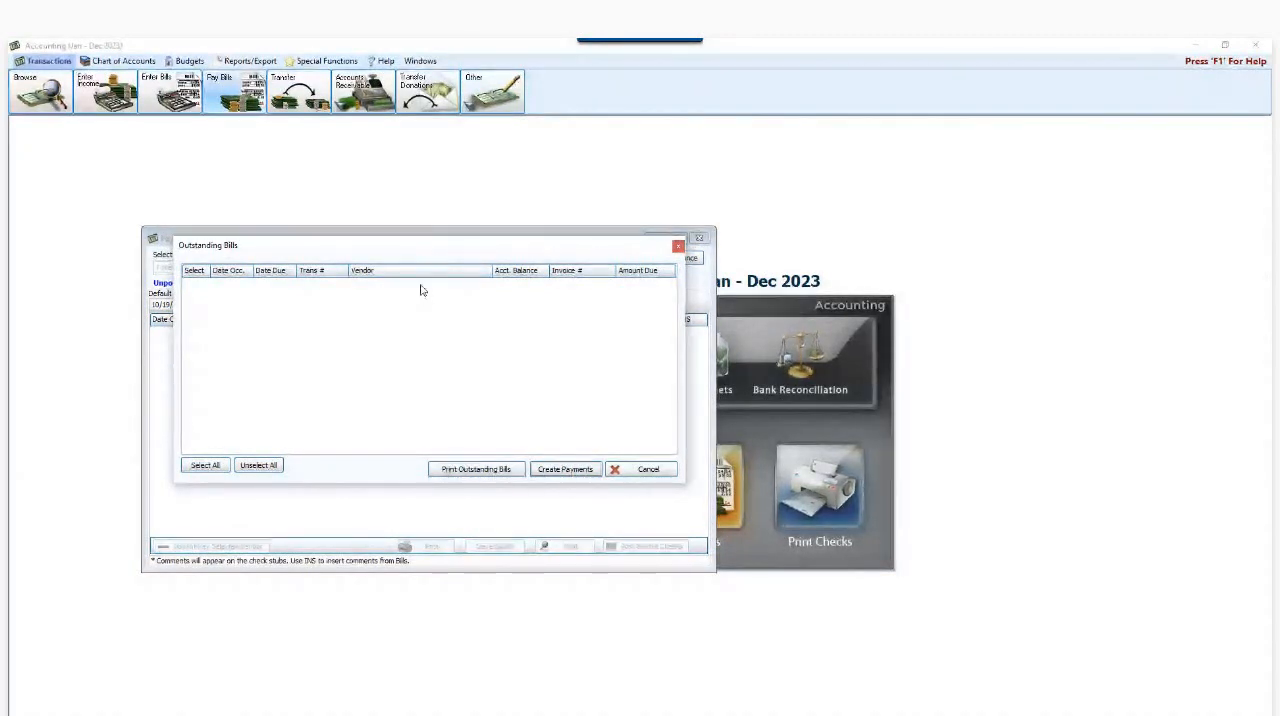
{"action": "left_click", "coordinate": [645, 471]}
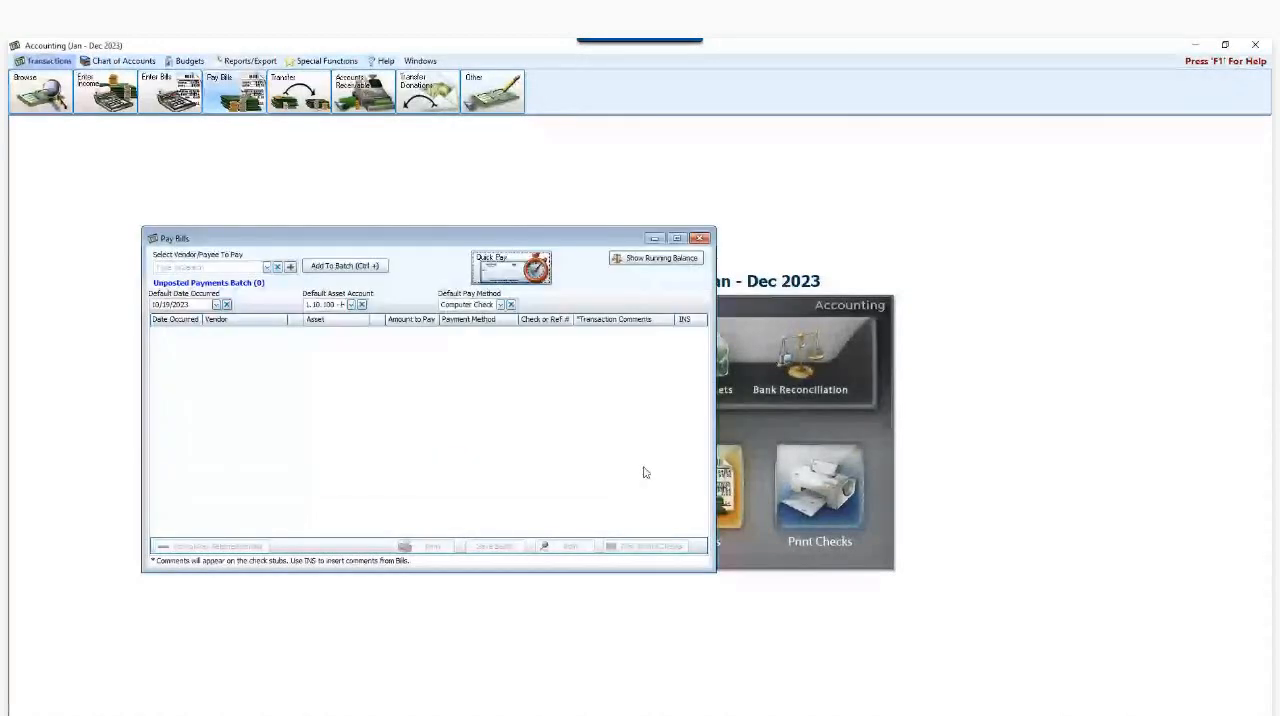
{"action": "left_click", "coordinate": [503, 270]}
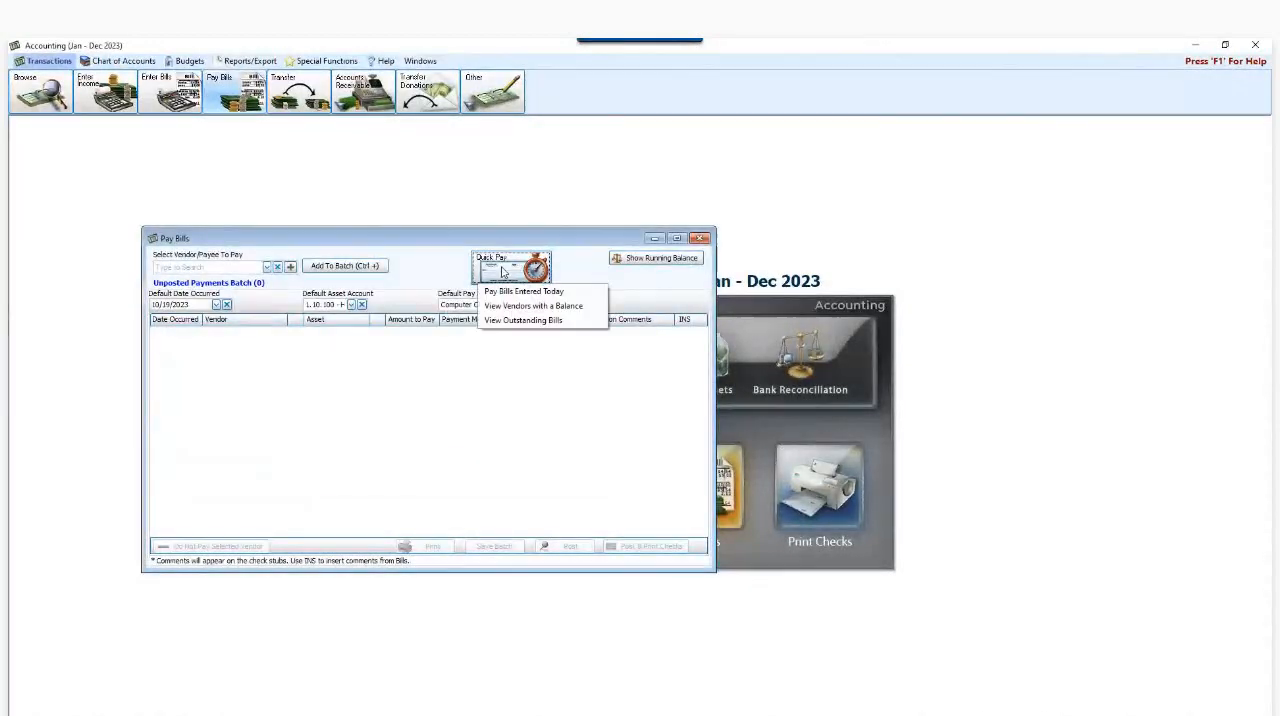
{"action": "left_click", "coordinate": [520, 305]}
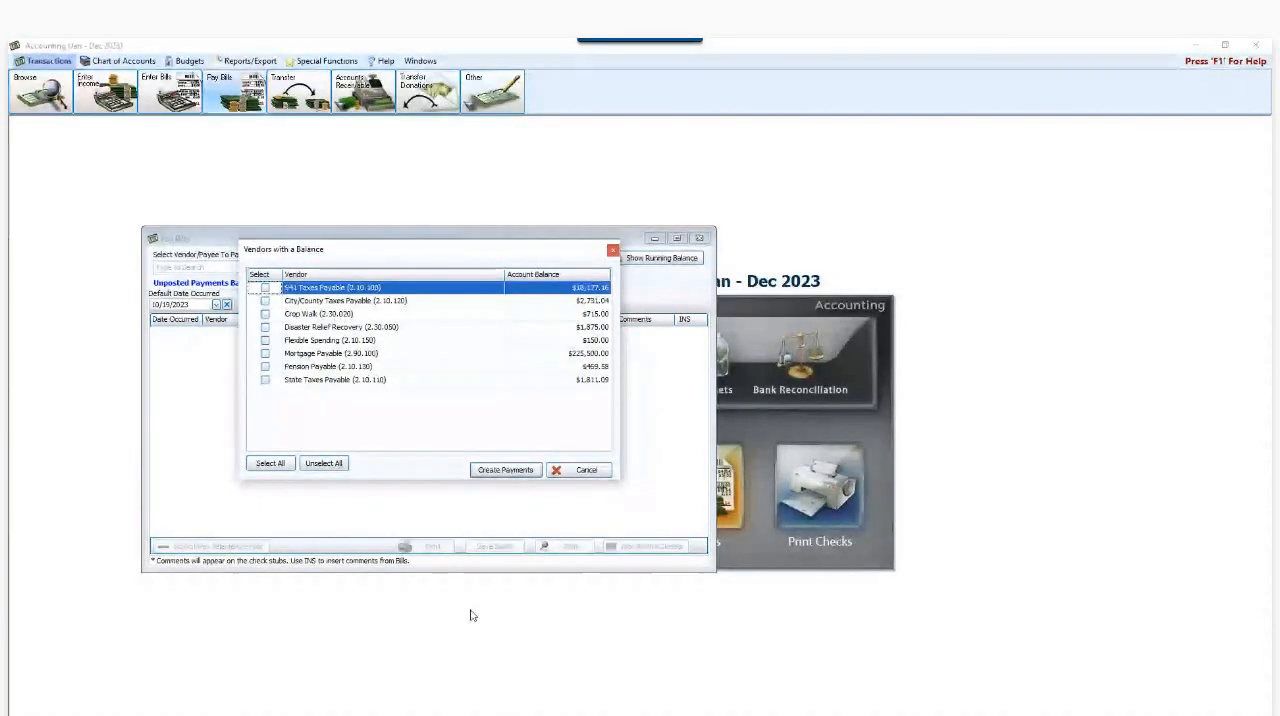
- Switch to Chrome to view the Quick Pay/View Outstanding Bills help page, and return to Accounting to close the vendor list and Pay Bills
{"action": "left_click", "coordinate": [407, 715]}
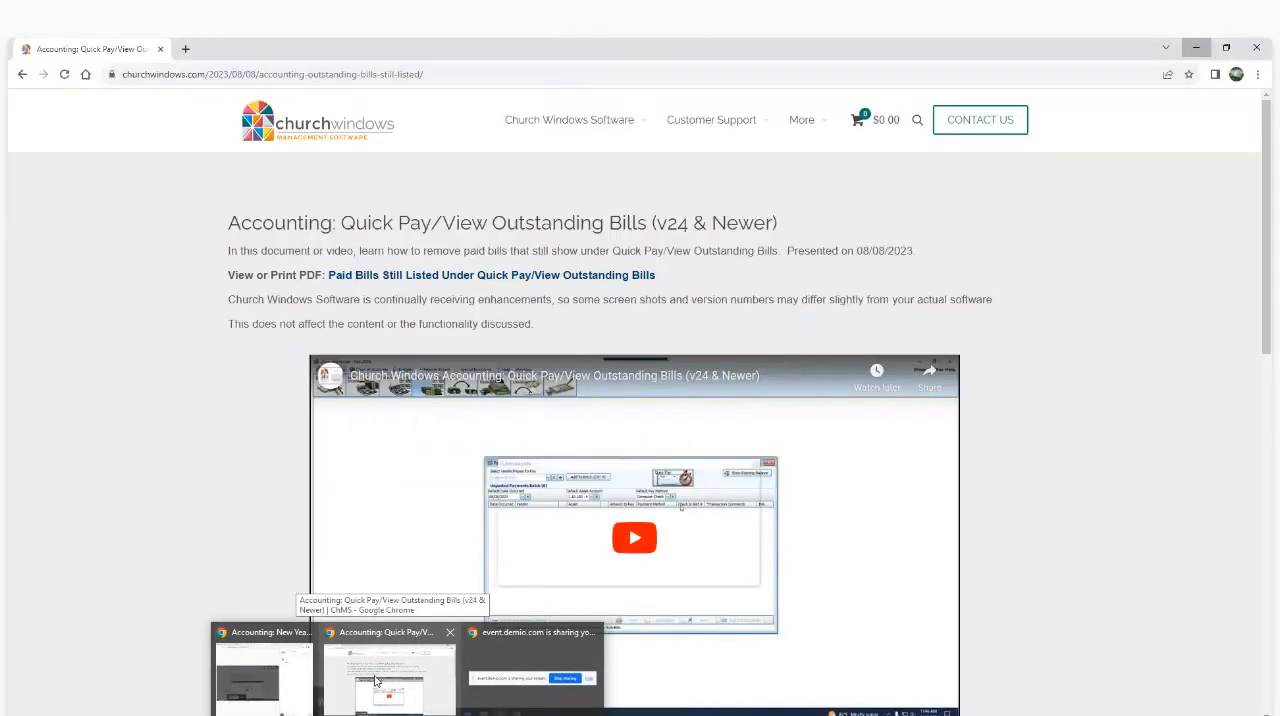
{"action": "left_click", "coordinate": [376, 681]}
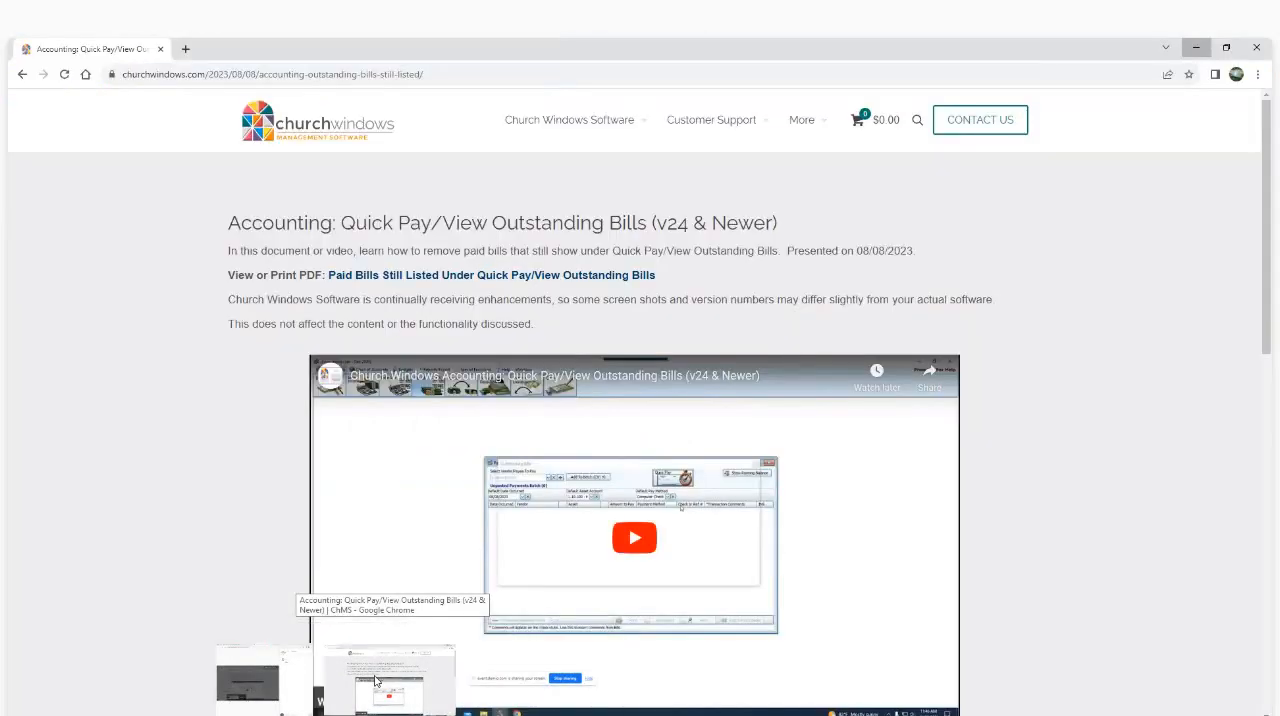
{"action": "mouse_move", "coordinate": [700, 128]}
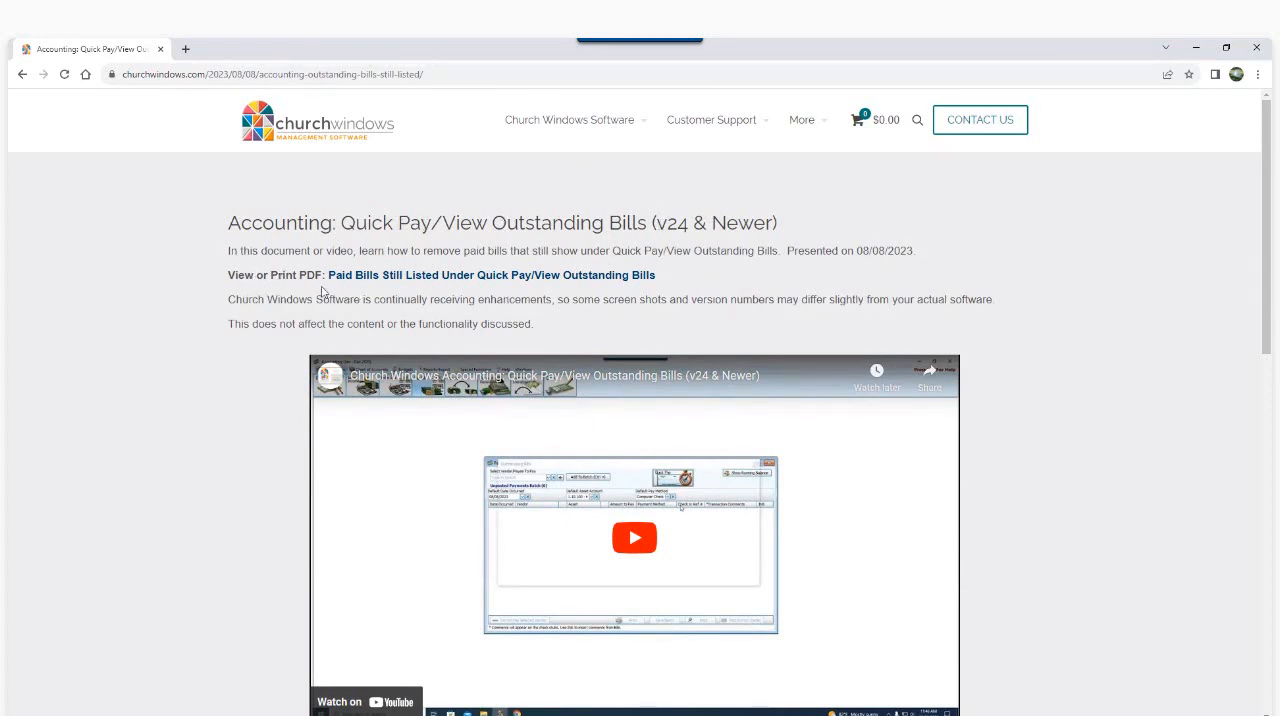
{"action": "scroll", "coordinate": [625, 333], "scroll_direction": "down", "scroll_amount": 1}
{"action": "scroll", "coordinate": [625, 333], "scroll_direction": "down", "scroll_amount": 1}
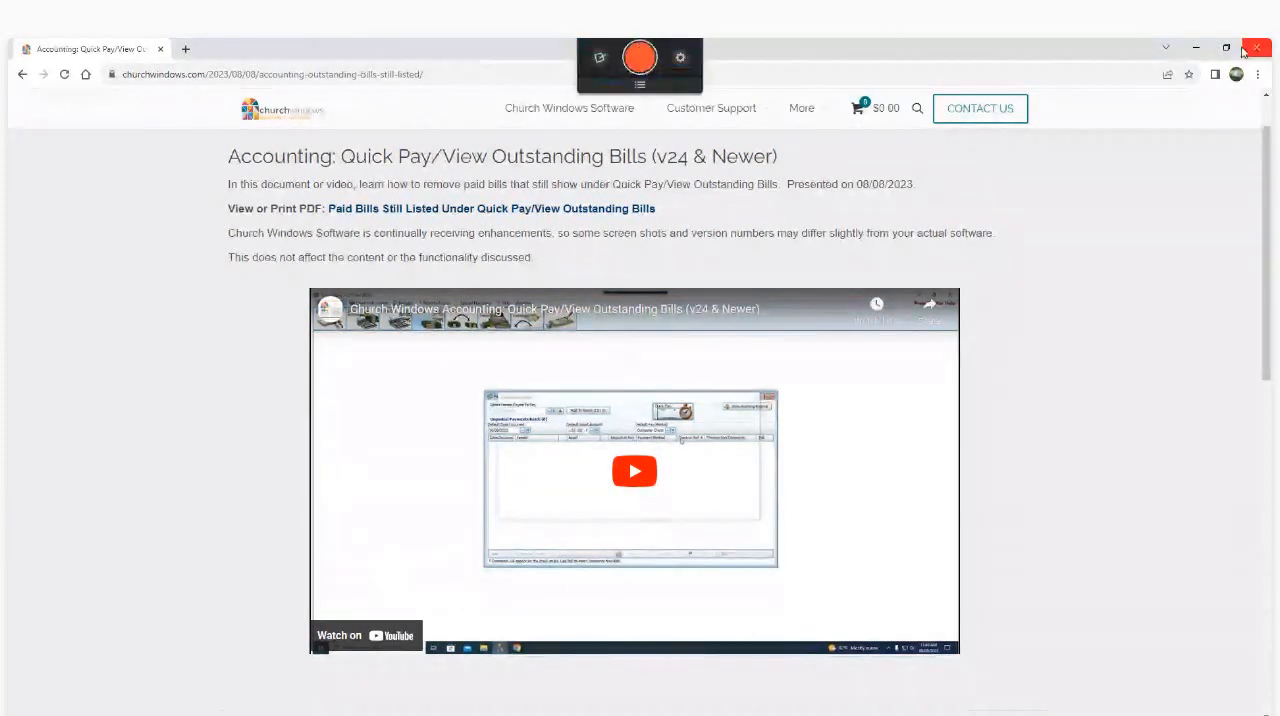
{"action": "left_click", "coordinate": [1201, 54]}
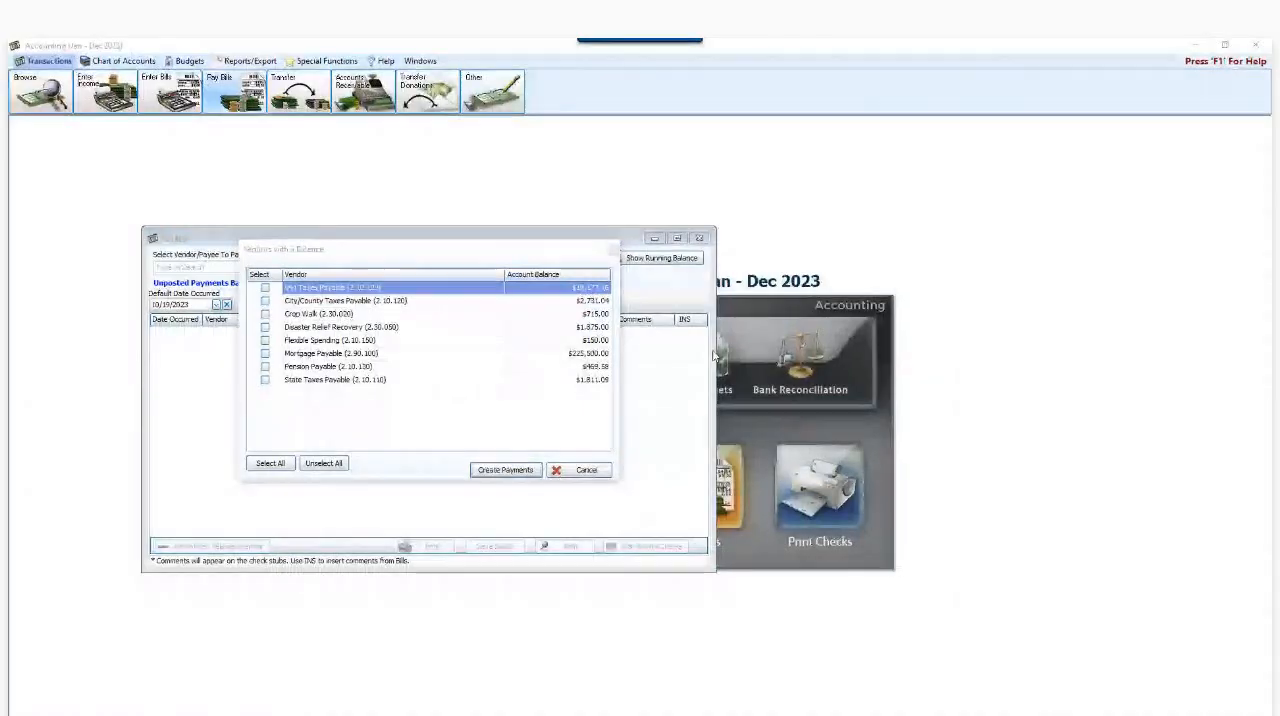
{"action": "left_click", "coordinate": [573, 471]}
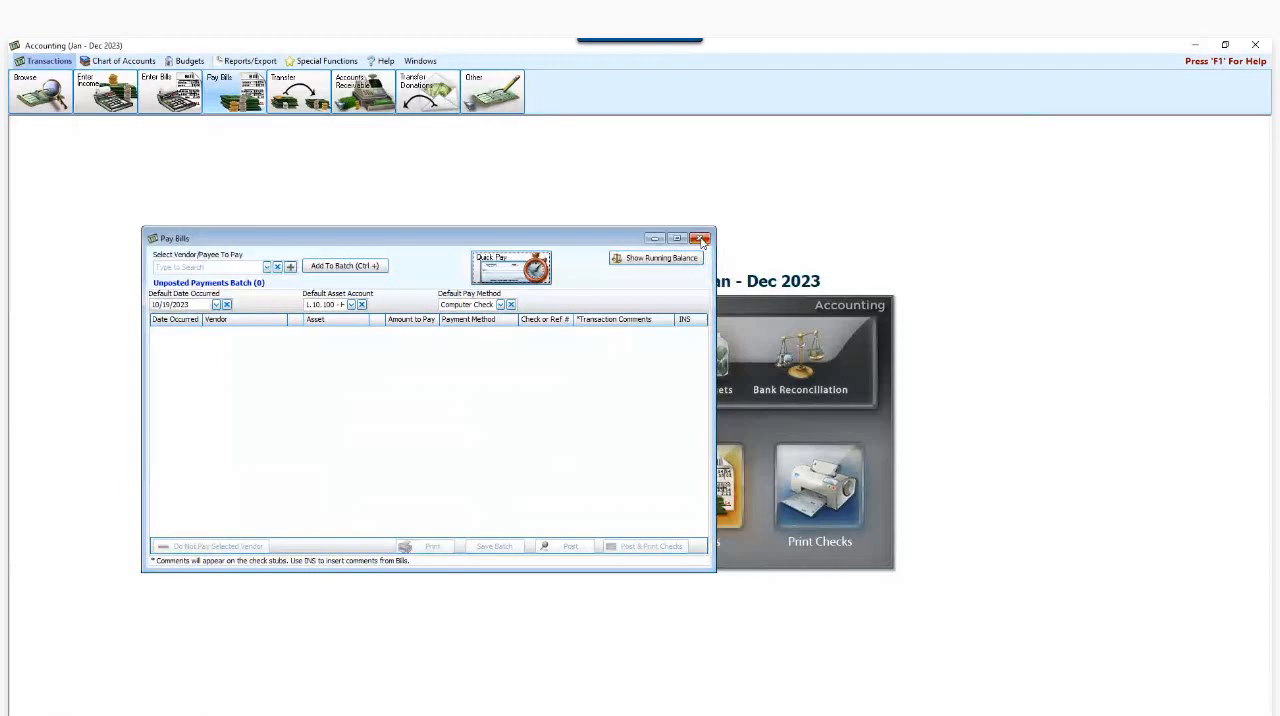
{"action": "left_click", "coordinate": [702, 240]}
- Look at the Administration tools, including Backup, in the main Church Windows launcher and return to Accounting
{"action": "mouse_move", "coordinate": [375, 714]}
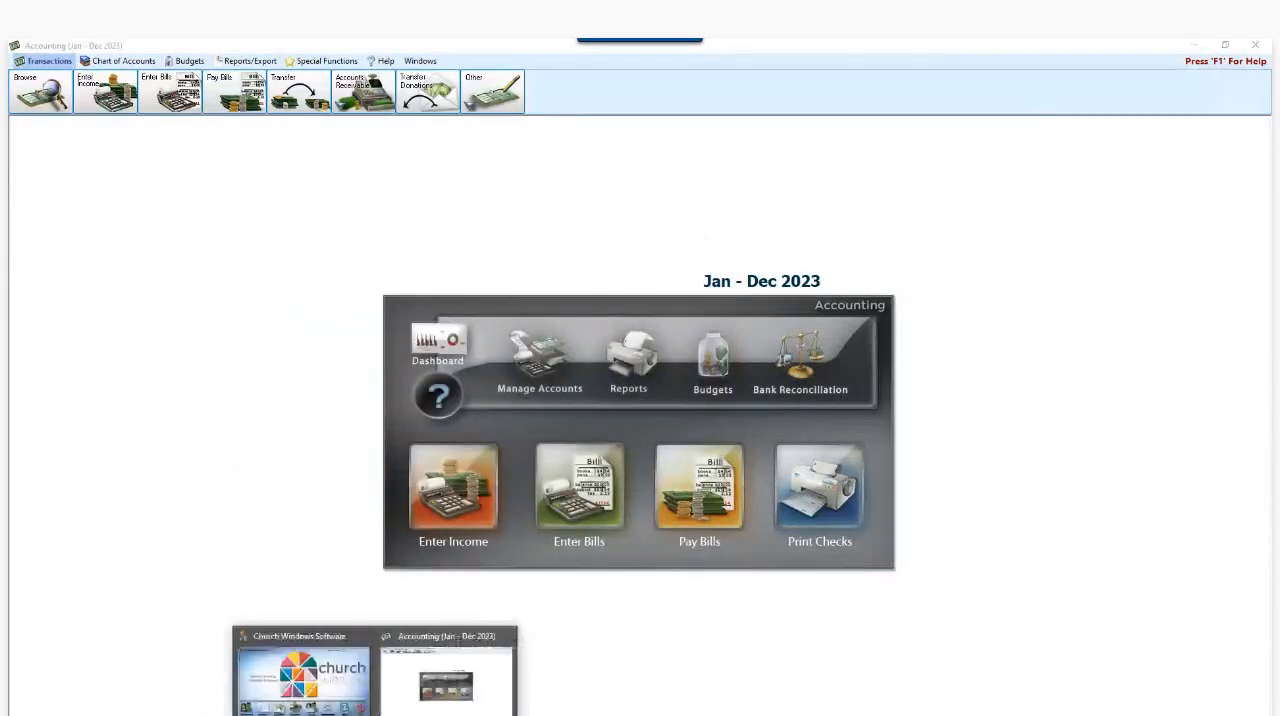
{"action": "left_click", "coordinate": [310, 680]}
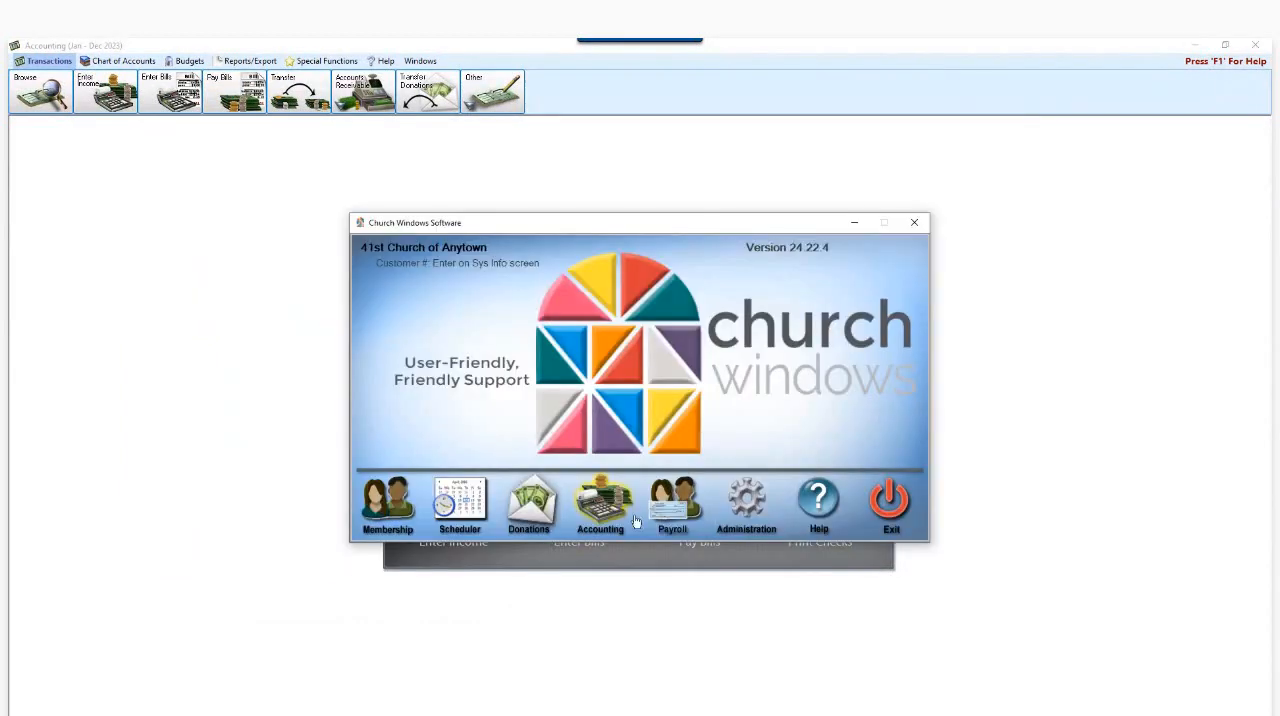
{"action": "left_click", "coordinate": [736, 510]}
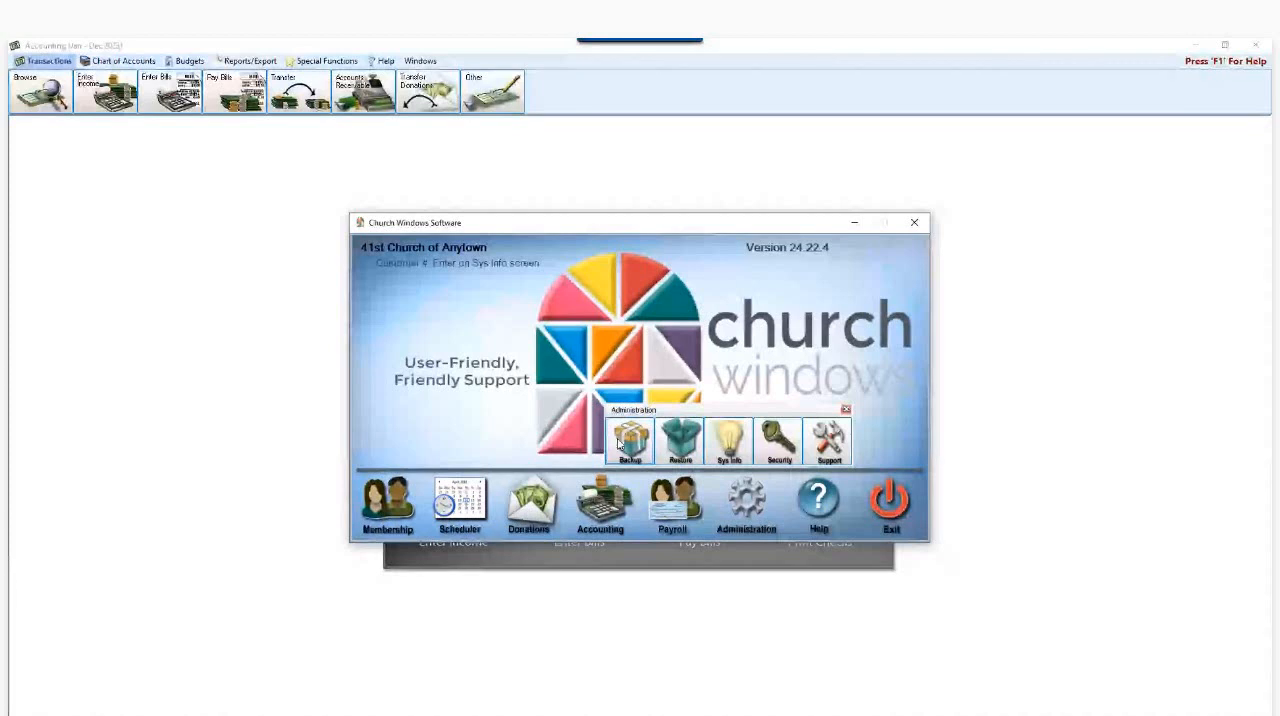
{"action": "left_click", "coordinate": [845, 410]}
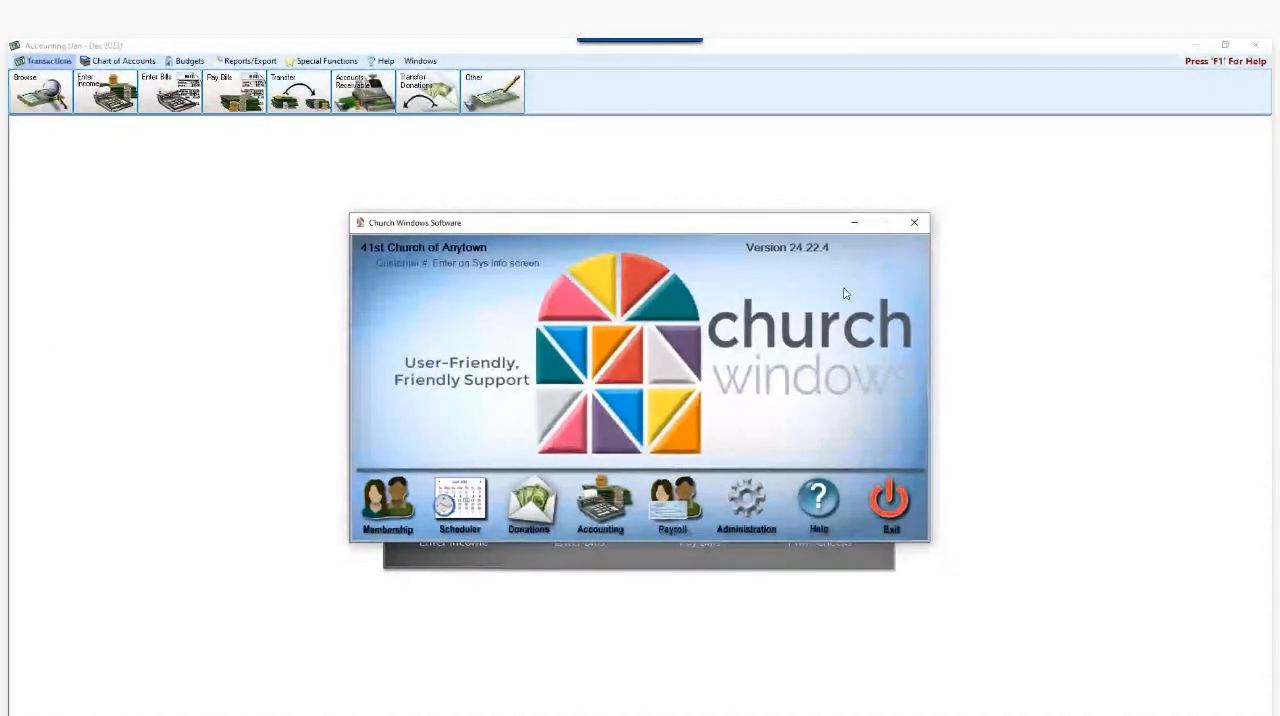
{"action": "left_click", "coordinate": [855, 222]}
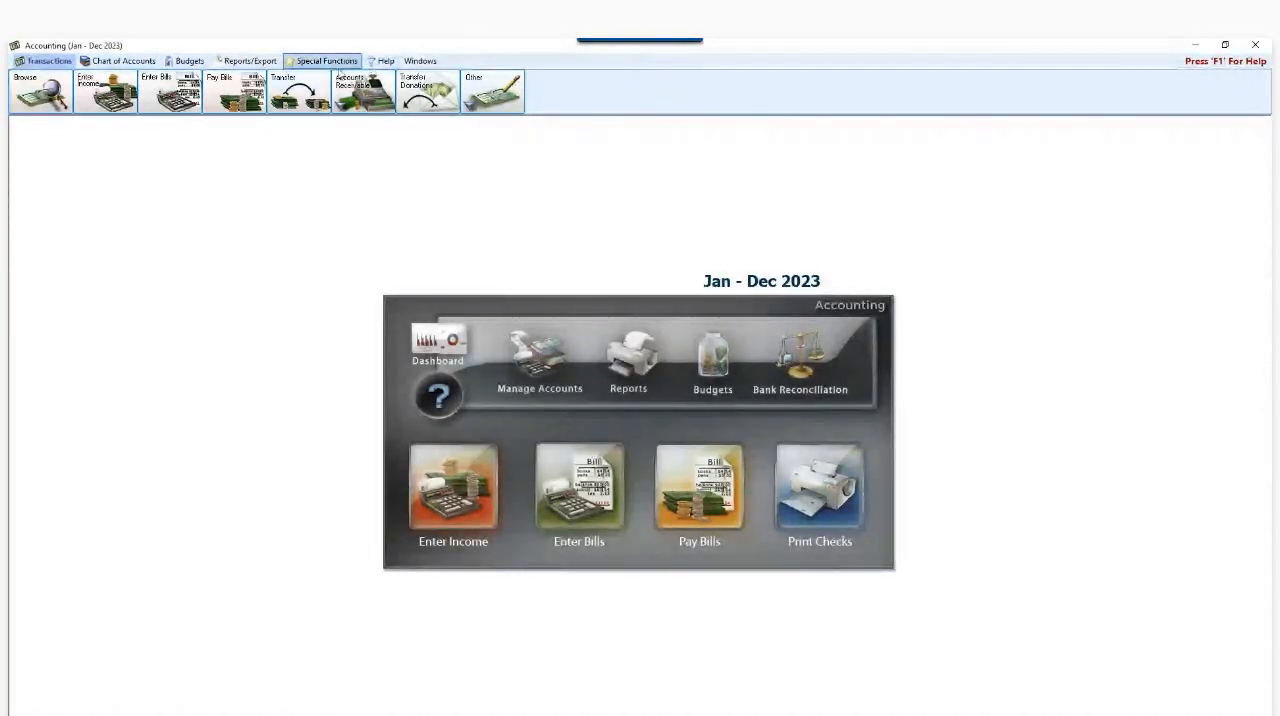
- Set up the next accounting year, January - December 2024, copying the chart of accounts and budgets from January - December 2023
{"action": "left_click", "coordinate": [330, 62]}
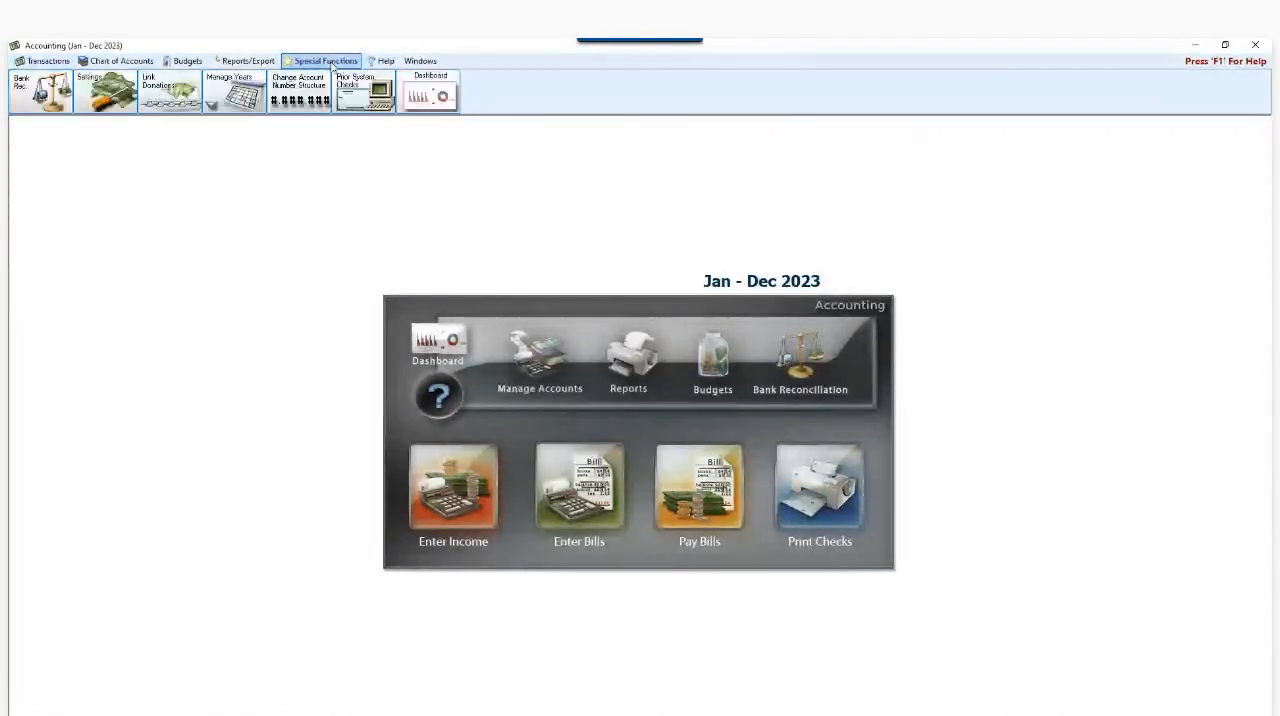
{"action": "left_click", "coordinate": [229, 108]}
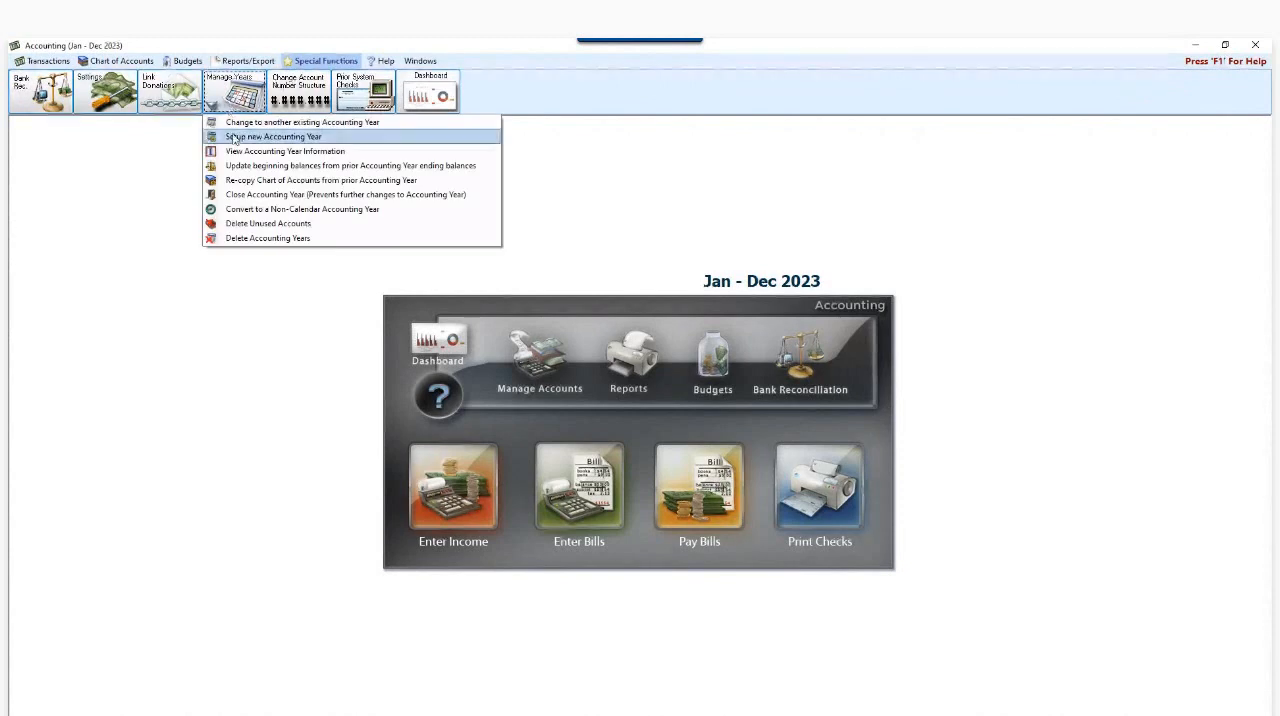
{"action": "left_click", "coordinate": [389, 143]}
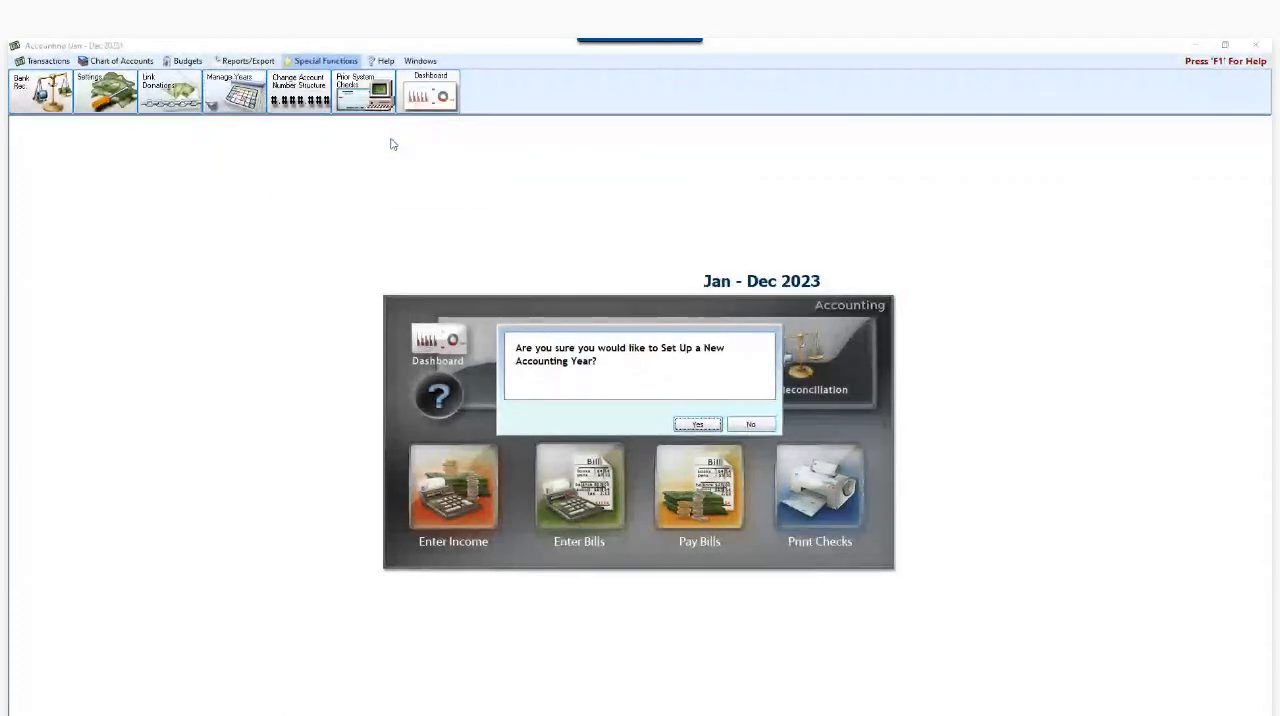
{"action": "left_click", "coordinate": [698, 424]}
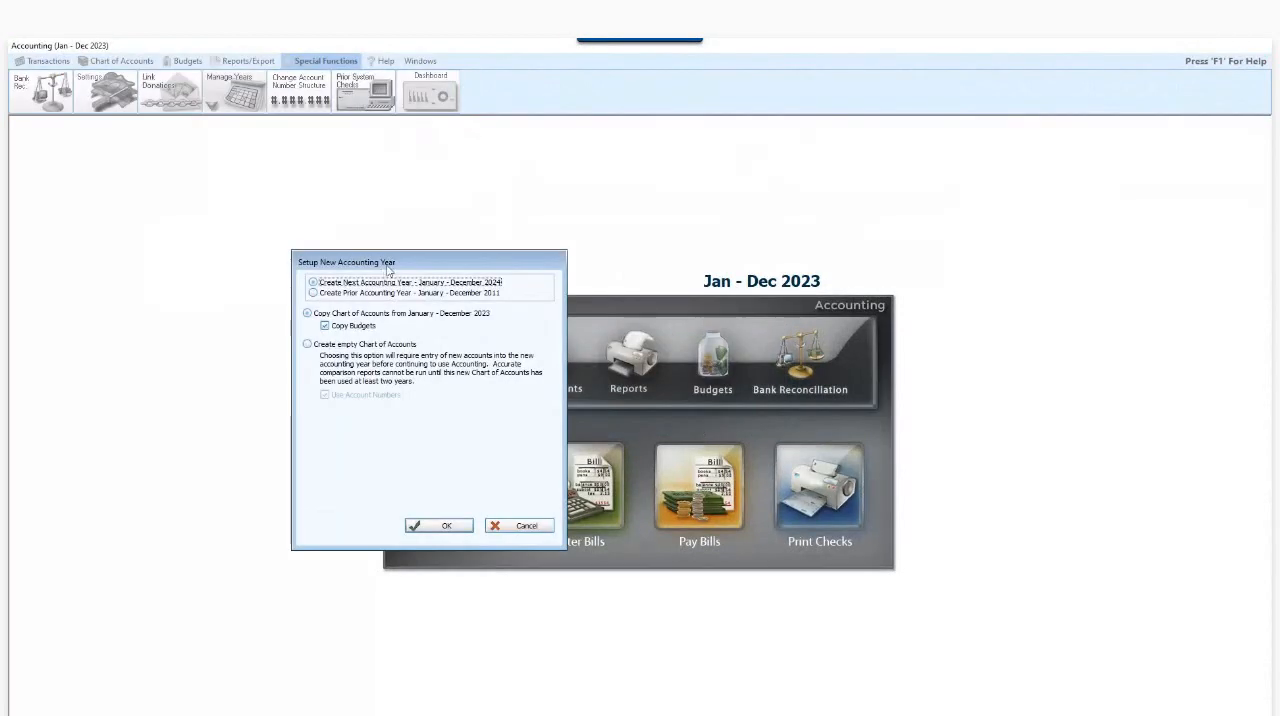
{"action": "left_click_drag", "start_coordinate": [388, 268], "coordinate": [528, 254]}
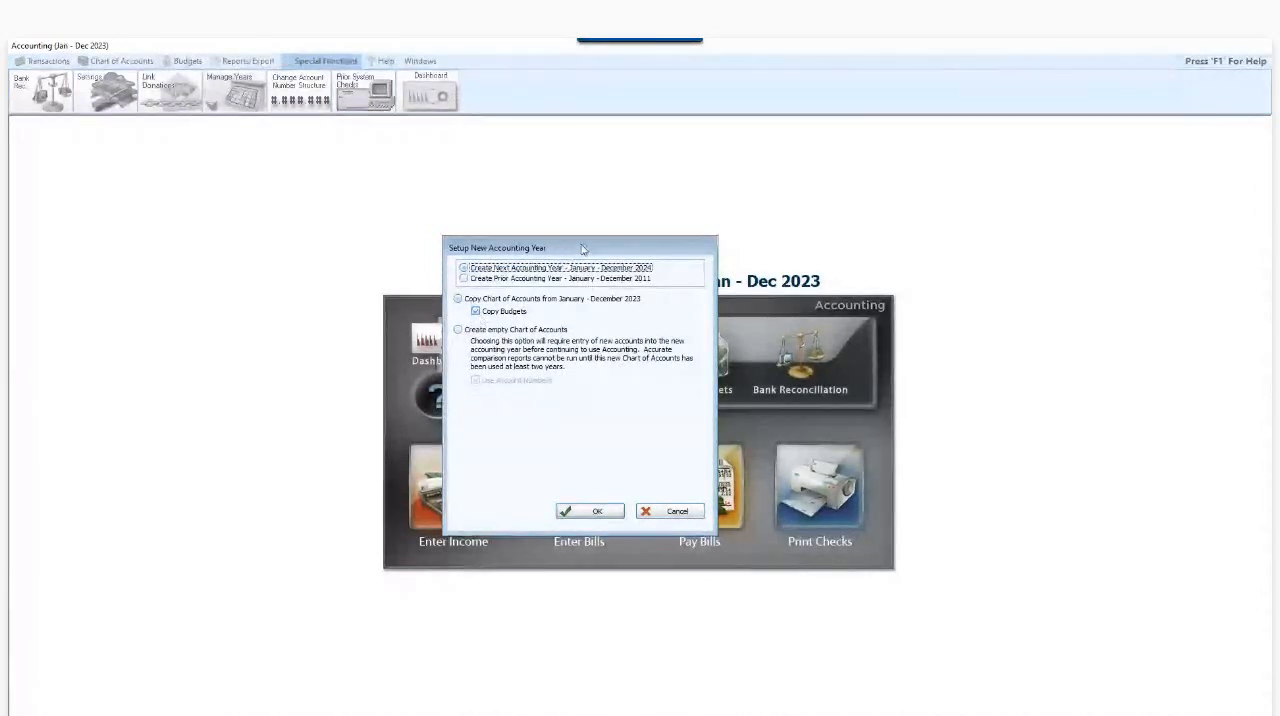
{"action": "left_click", "coordinate": [458, 330]}
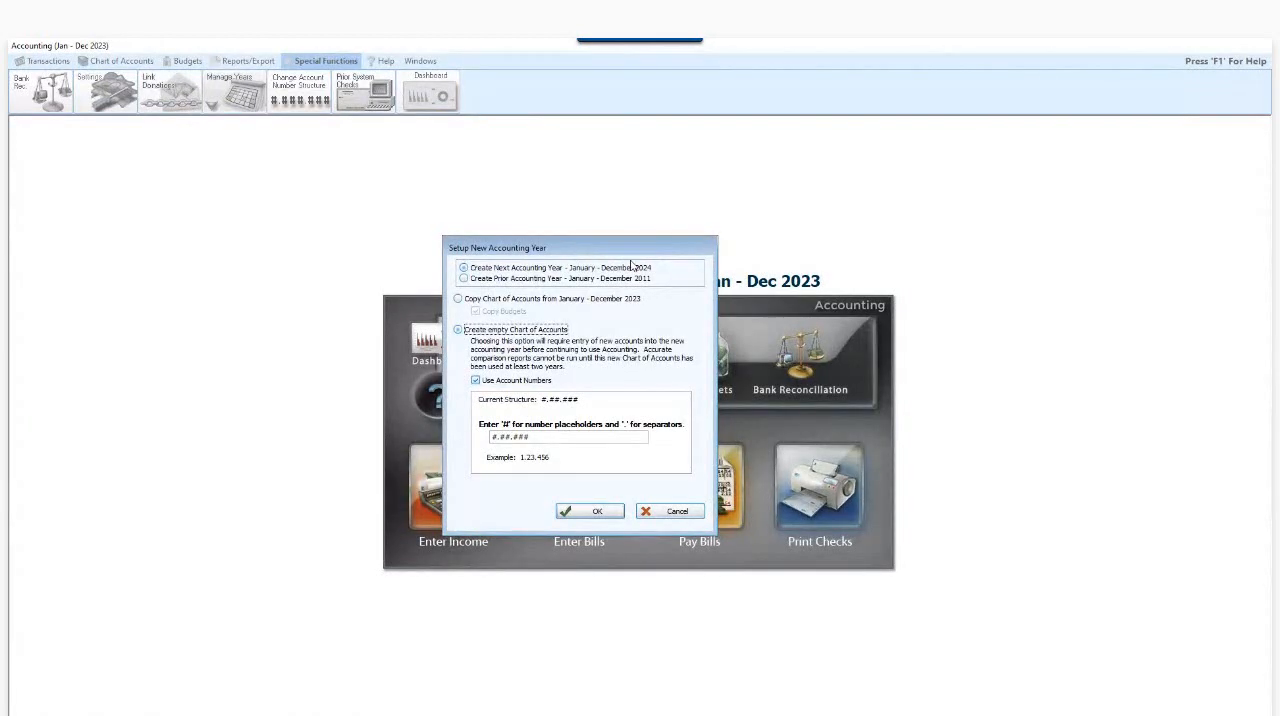
{"action": "left_click", "coordinate": [458, 299]}
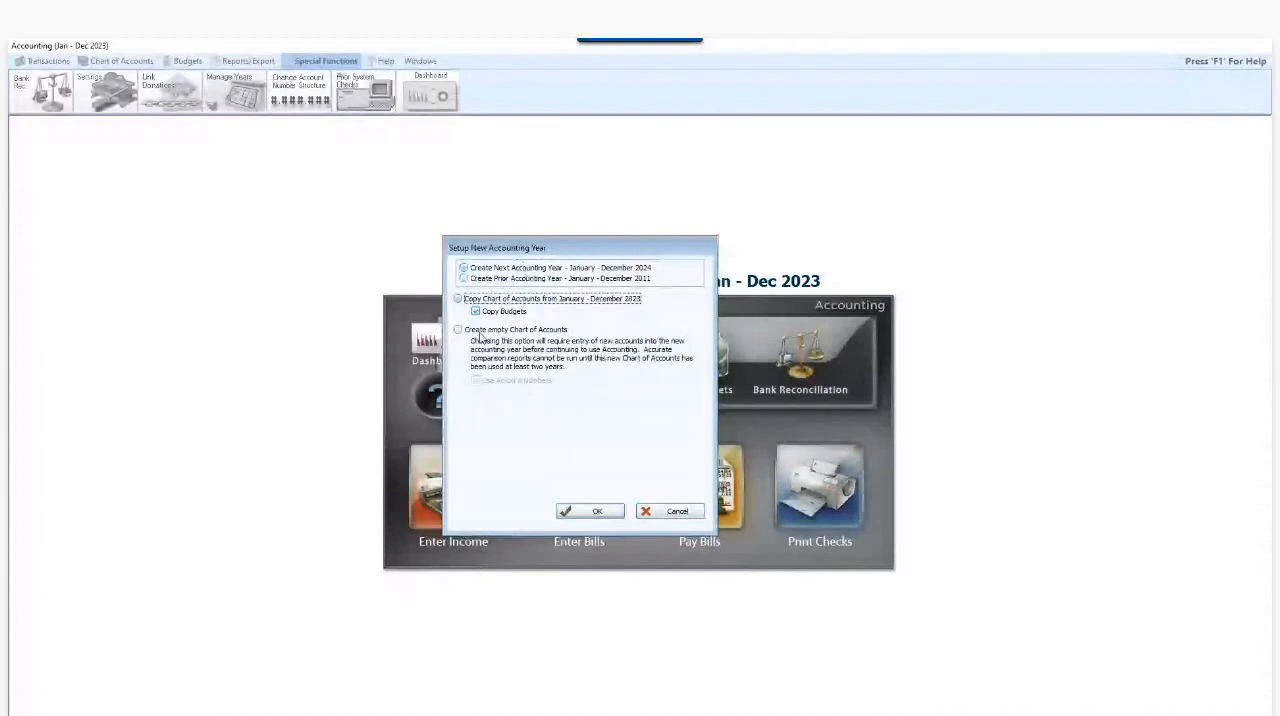
{"action": "left_click", "coordinate": [596, 514]}
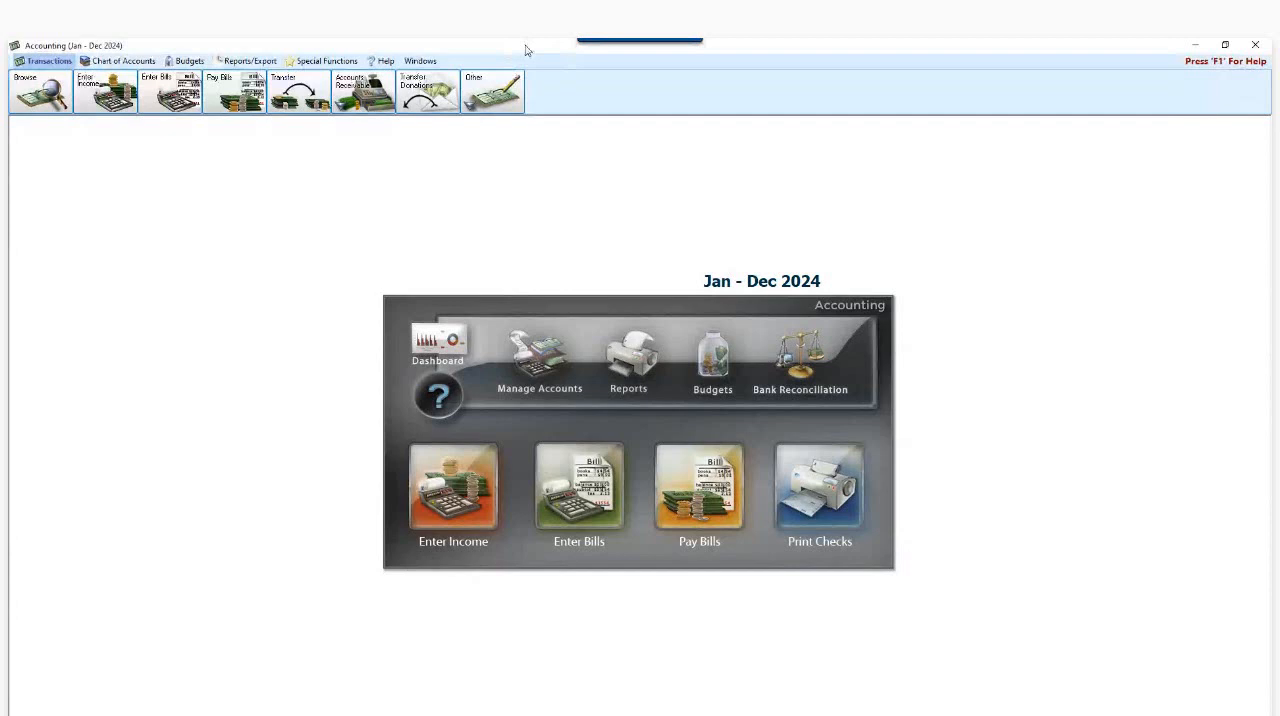
- Update the beginning balances for Jan - Dec 2024 from the Jan - Dec 2023 ending balances
{"action": "left_click", "coordinate": [323, 62]}
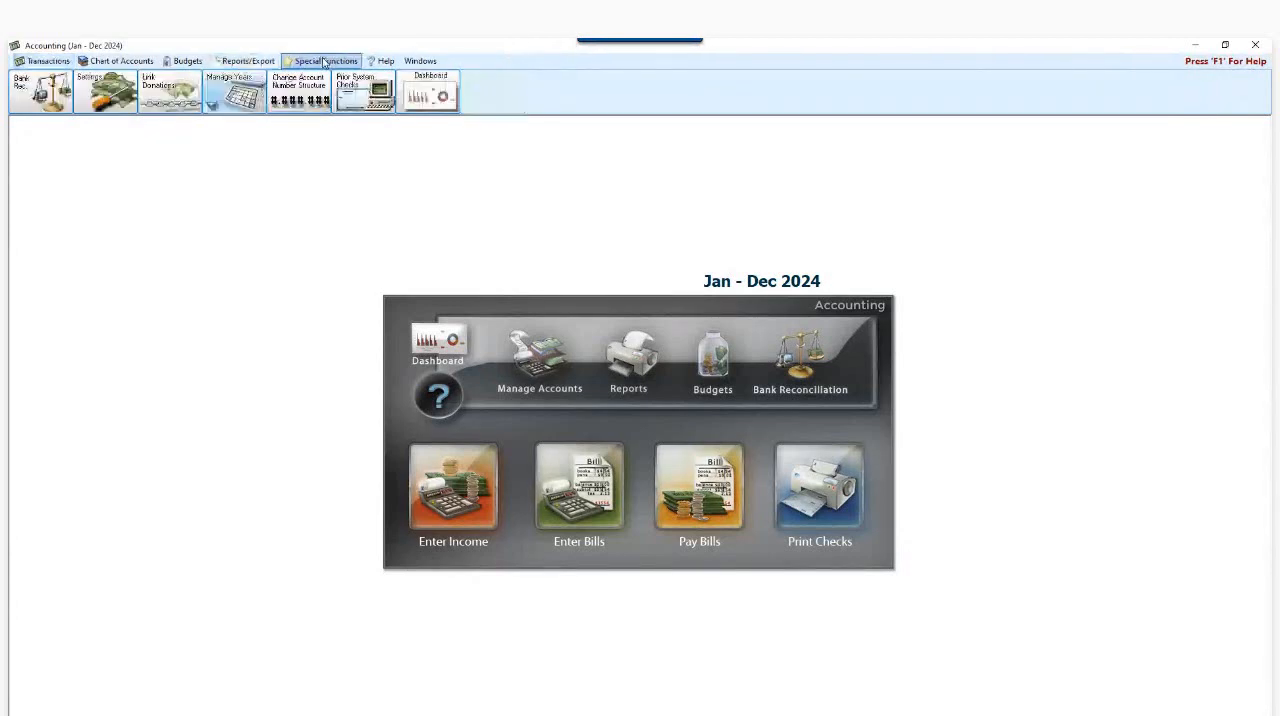
{"action": "left_click", "coordinate": [234, 92]}
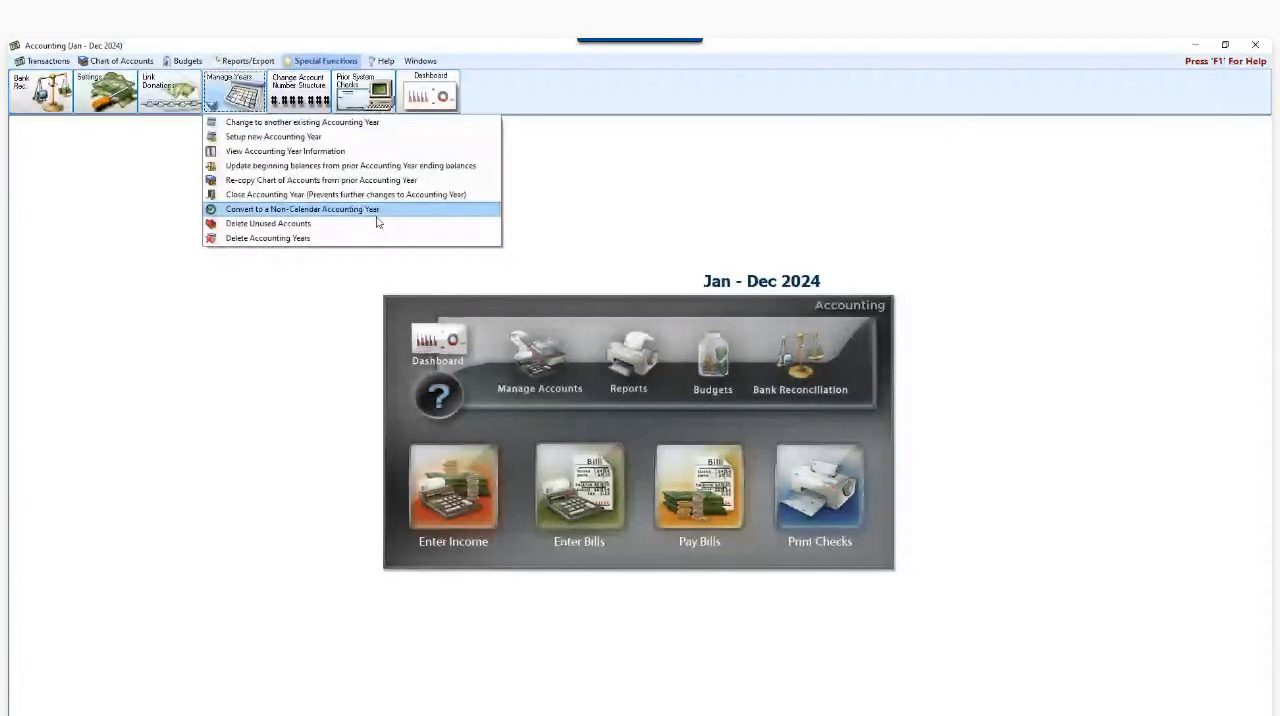
{"action": "left_click", "coordinate": [283, 168]}
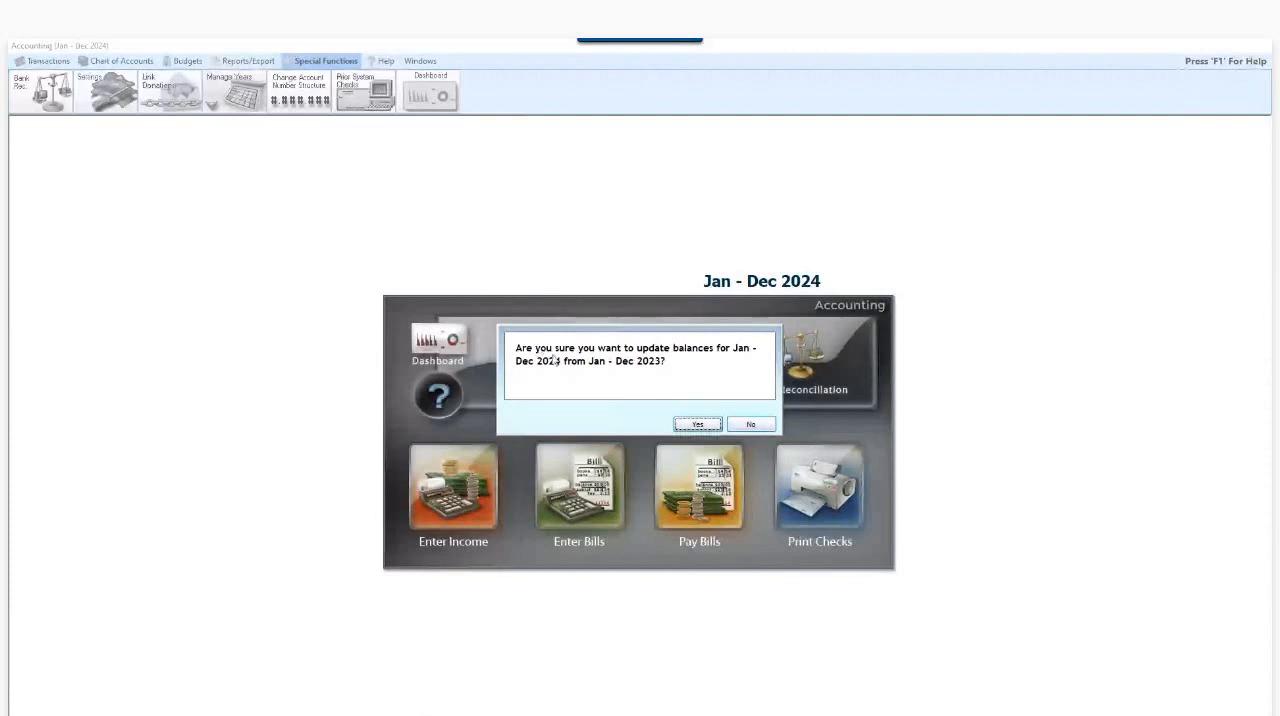
{"action": "left_click", "coordinate": [697, 424]}
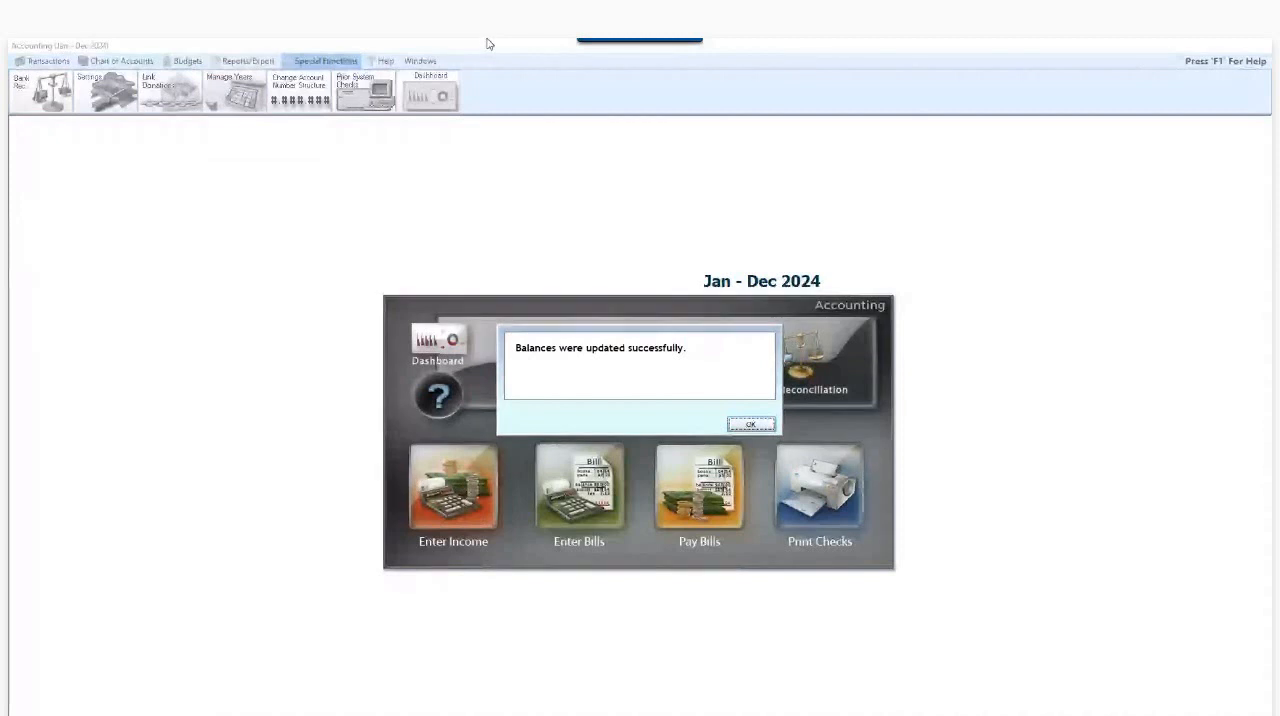
{"action": "left_click", "coordinate": [755, 425]}
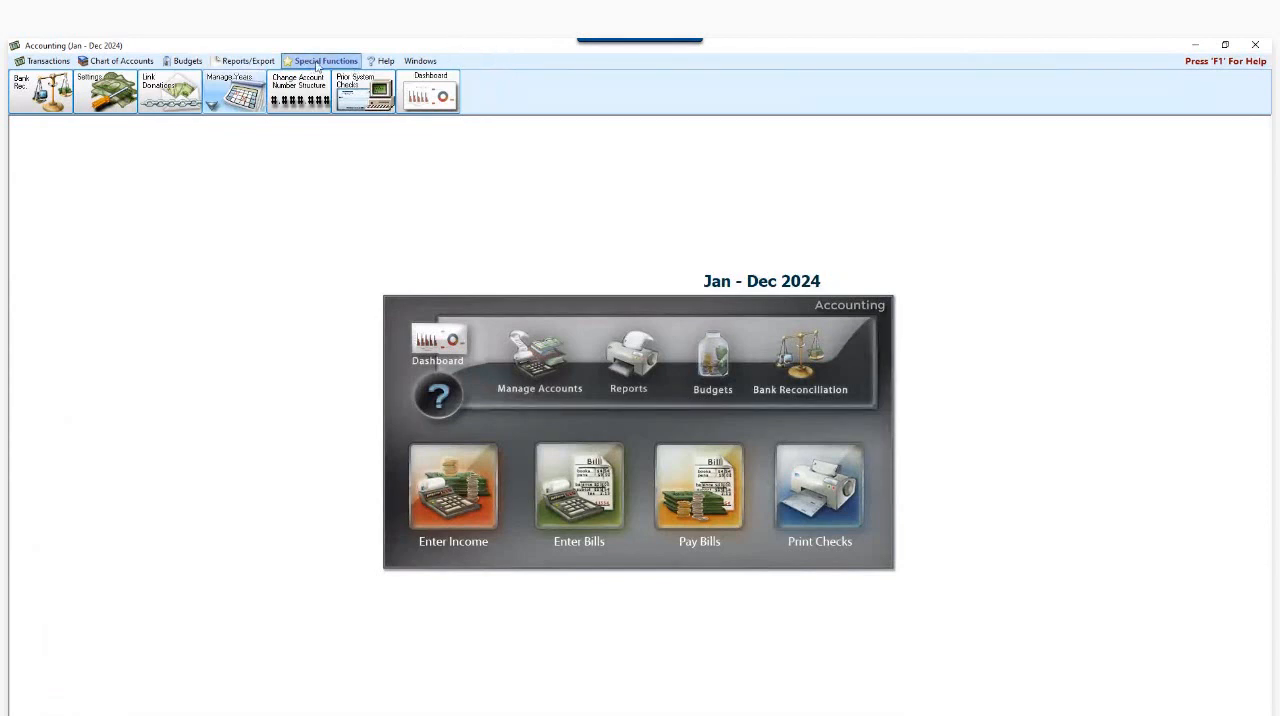
- Look at the Close Accounting Year option with 01/01/2015 thru 12/31/2015 selected, and cancel without closing the year
{"action": "left_click", "coordinate": [228, 94]}
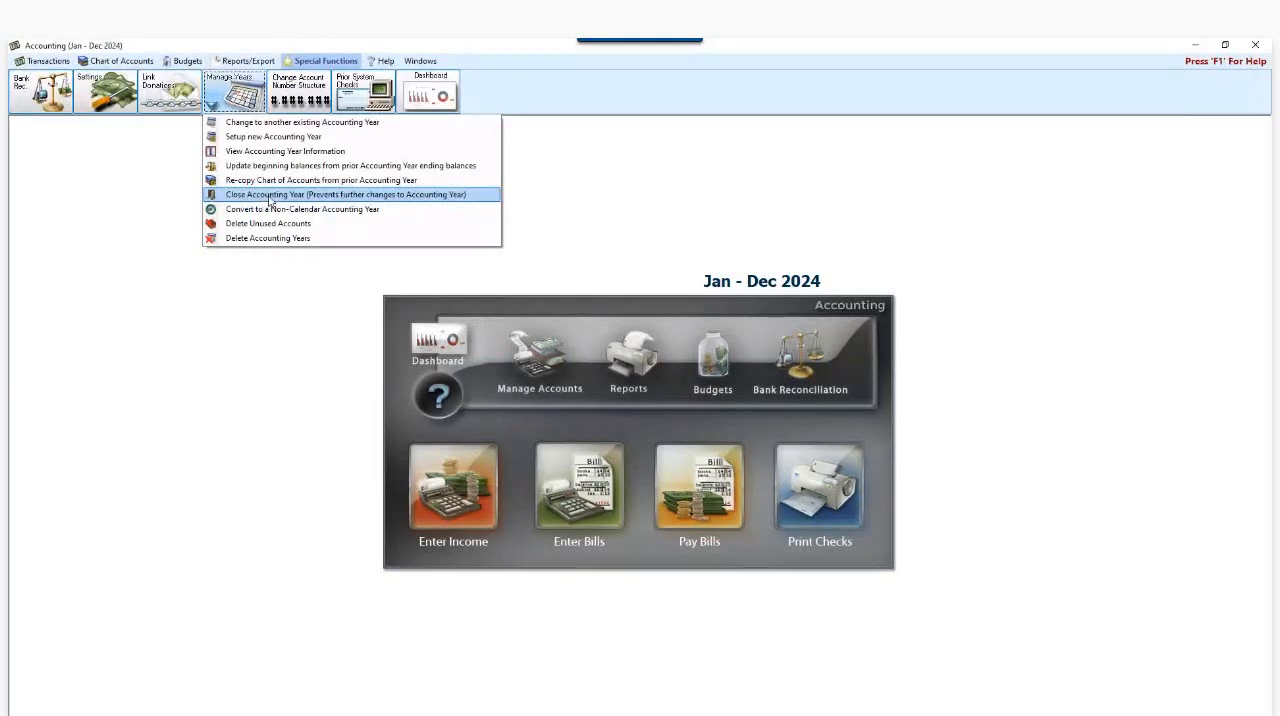
{"action": "left_click", "coordinate": [270, 201]}
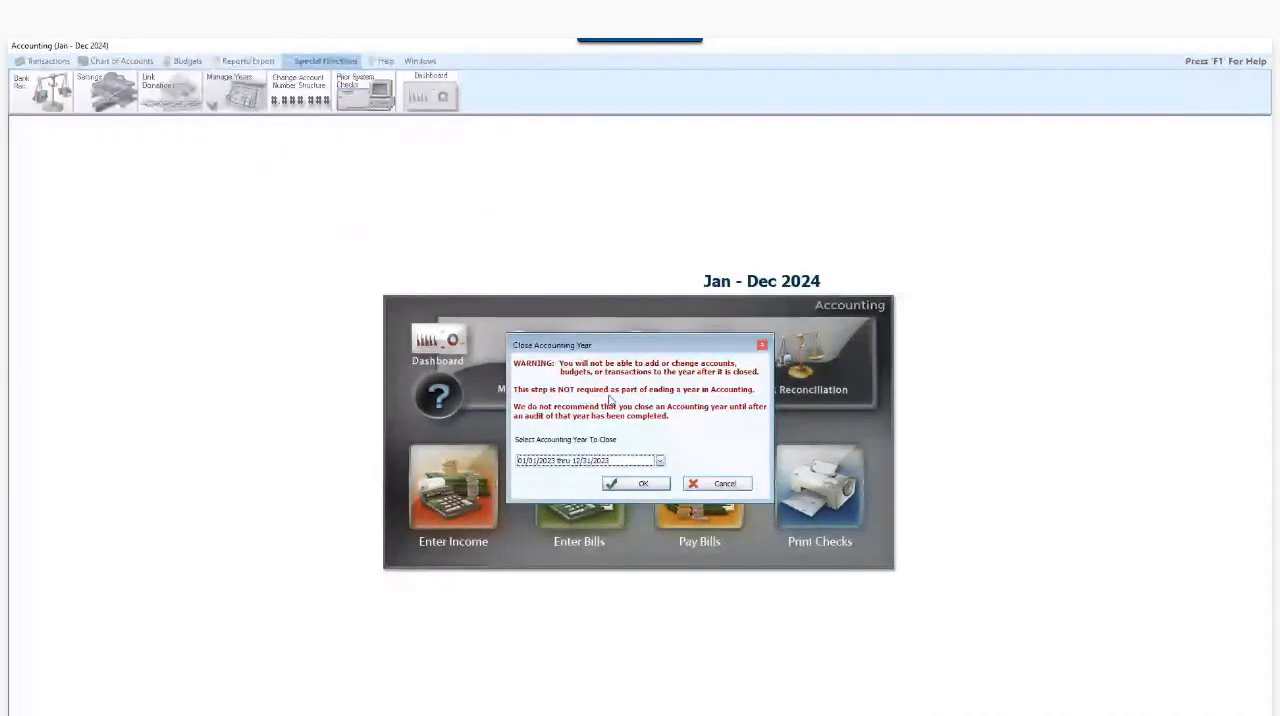
{"action": "left_click", "coordinate": [660, 461]}
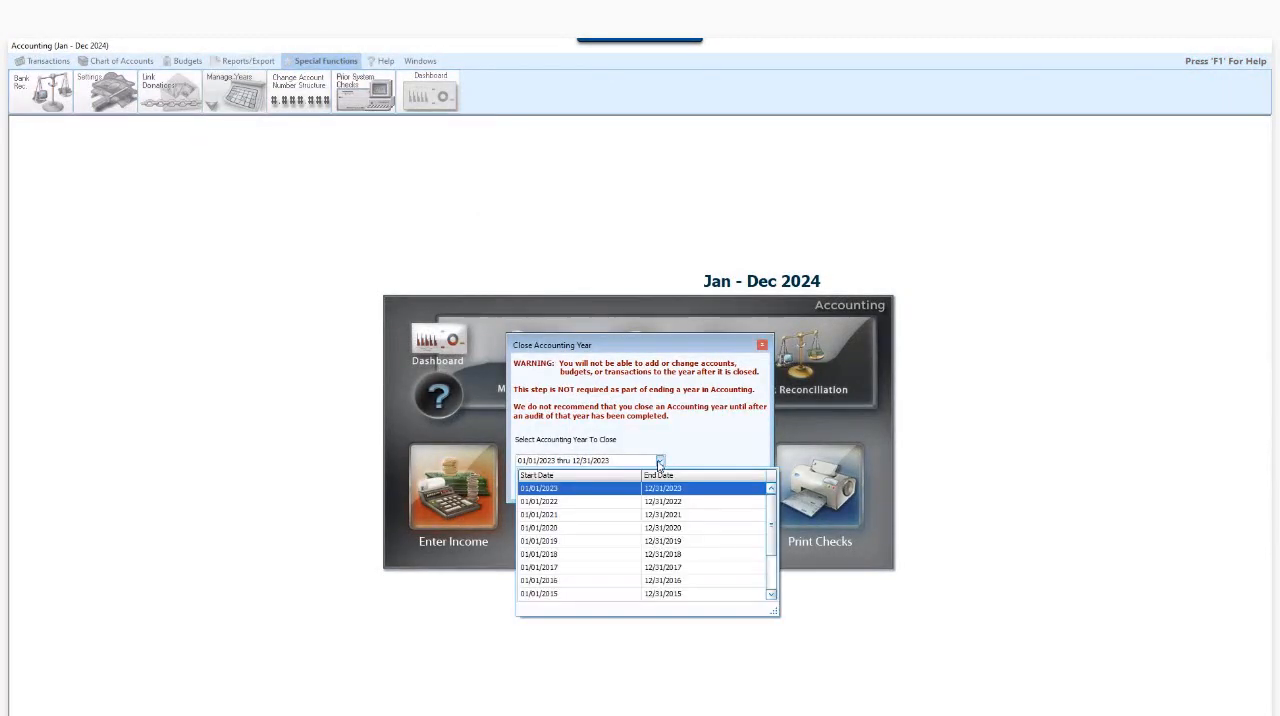
{"action": "left_click", "coordinate": [561, 594]}
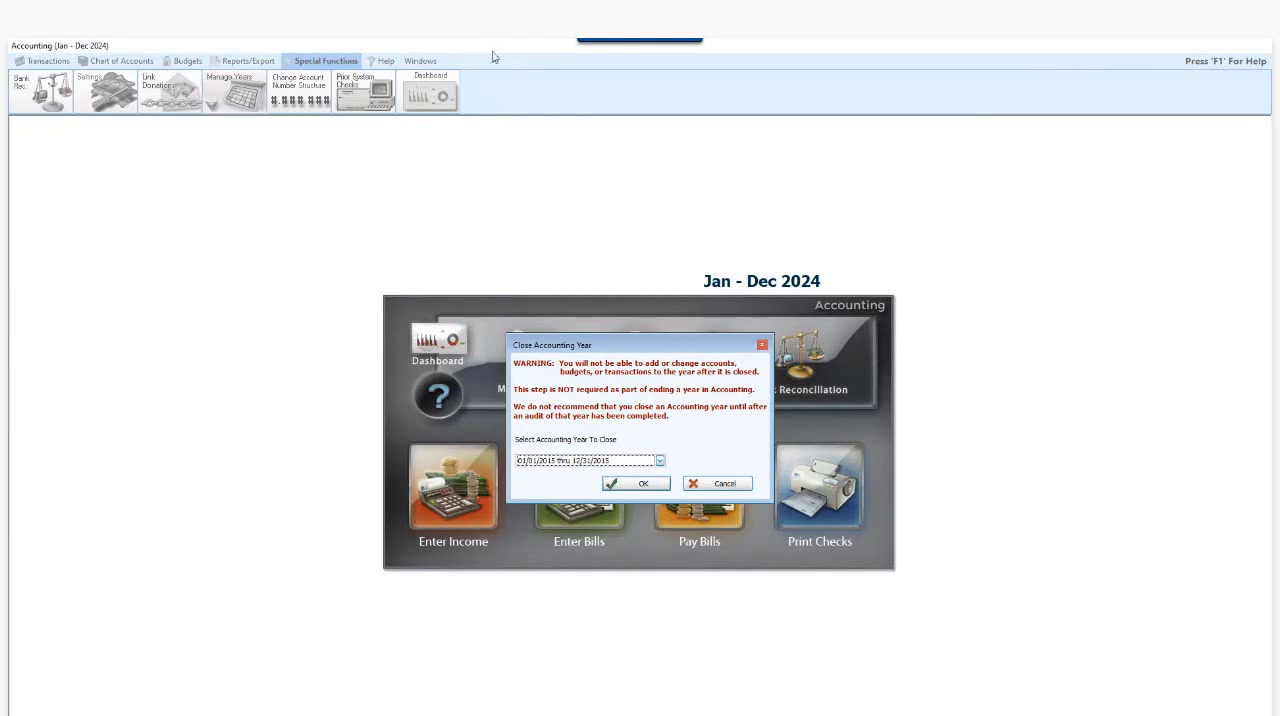
{"action": "left_click", "coordinate": [722, 484]}
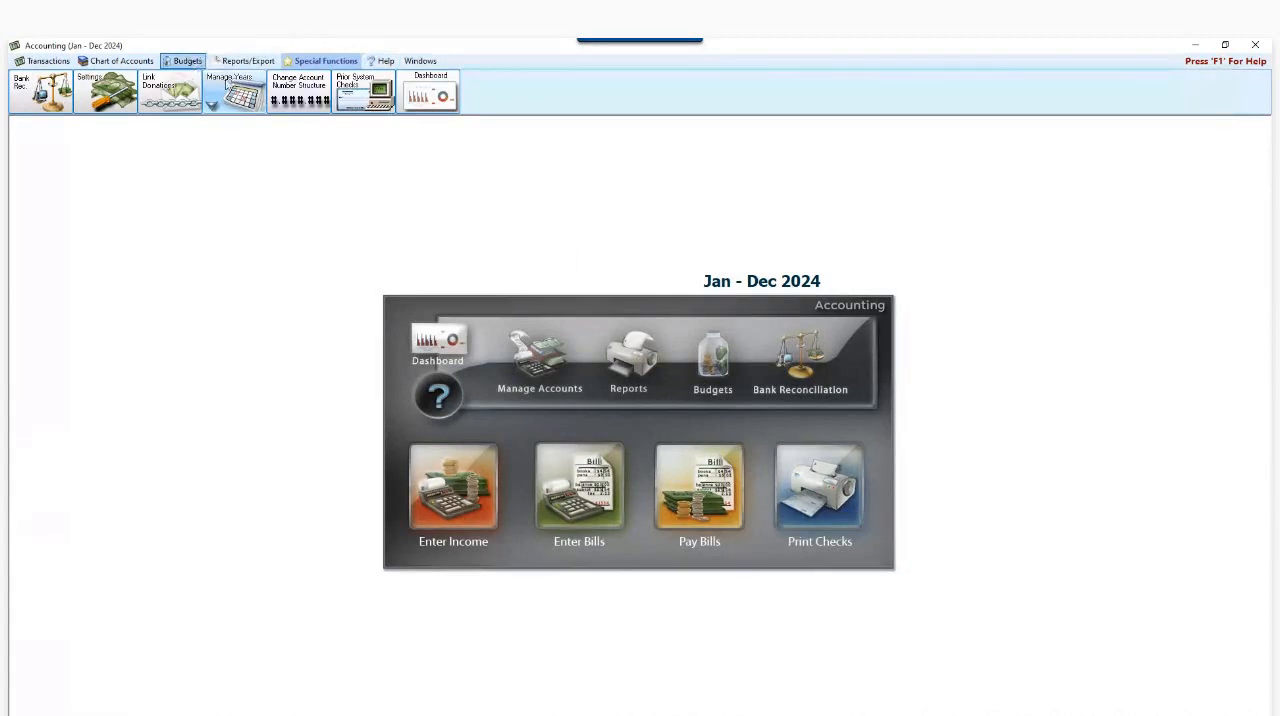
- Set the 2024 annual budget for Loose Offering Income to 2,000, view the General Tithes & Offerings budget, and close Budgets
{"action": "left_click", "coordinate": [187, 63]}
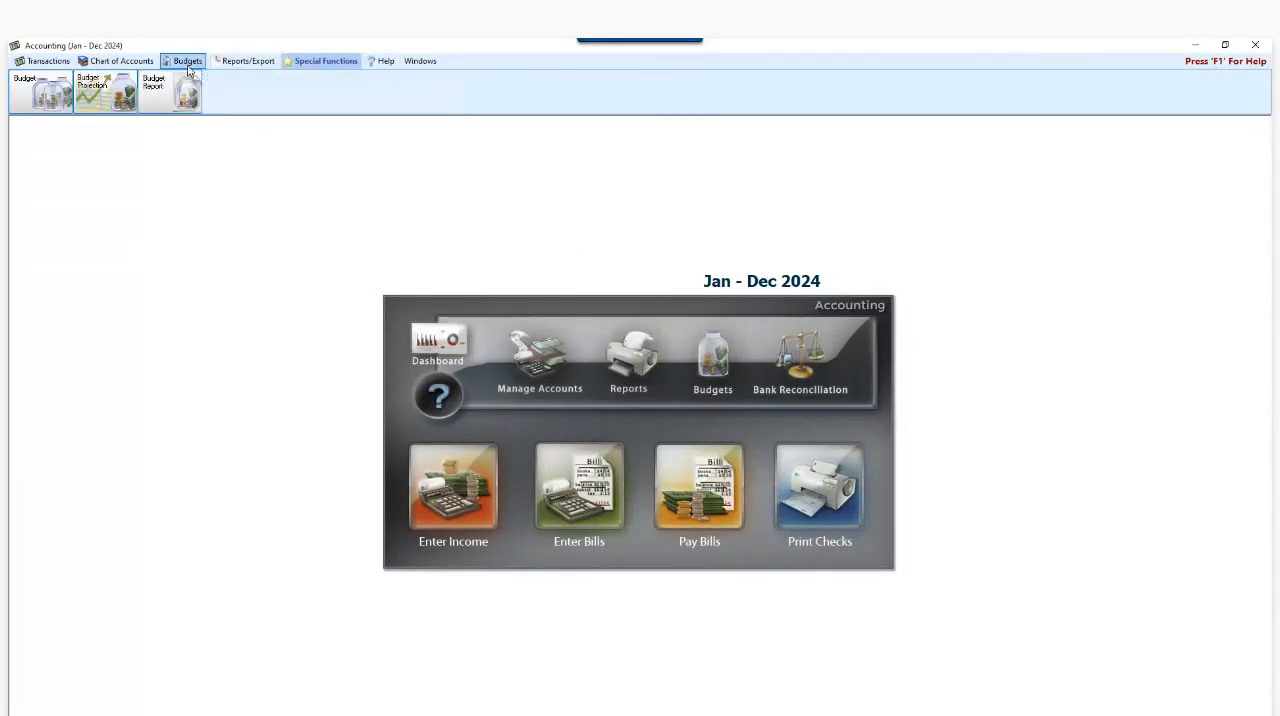
{"action": "left_click", "coordinate": [52, 106]}
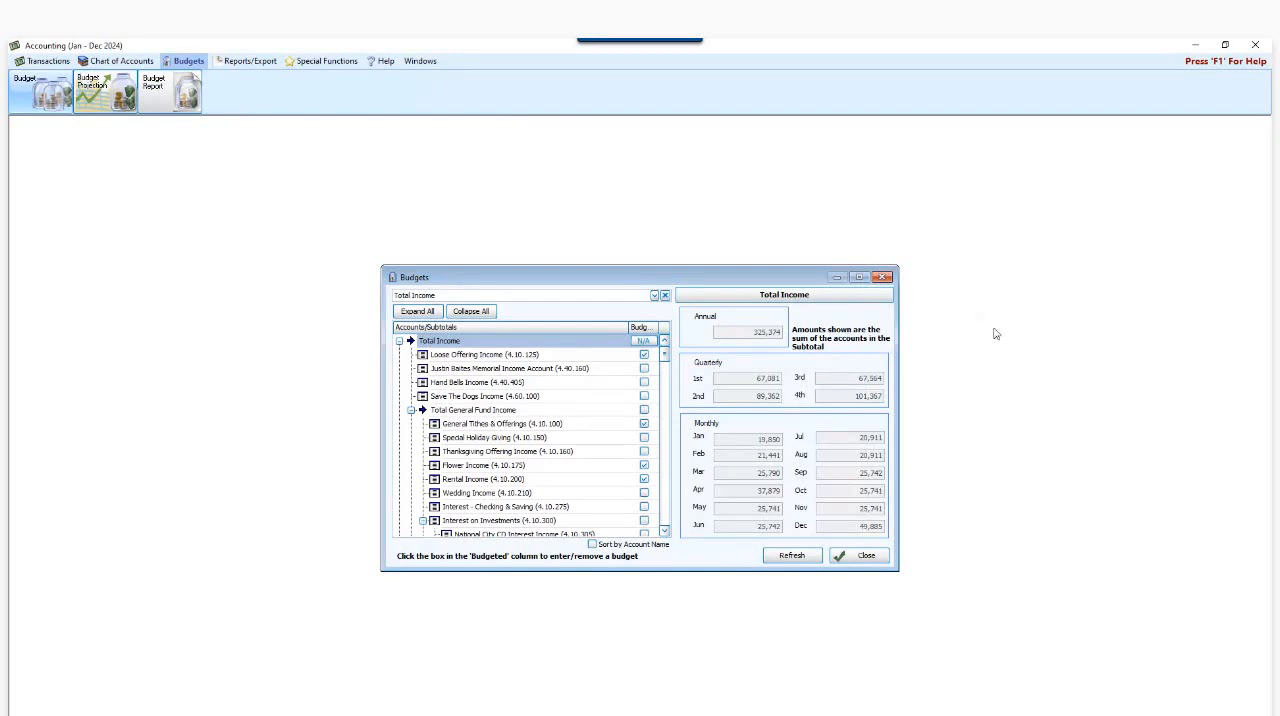
{"action": "left_click", "coordinate": [476, 355]}
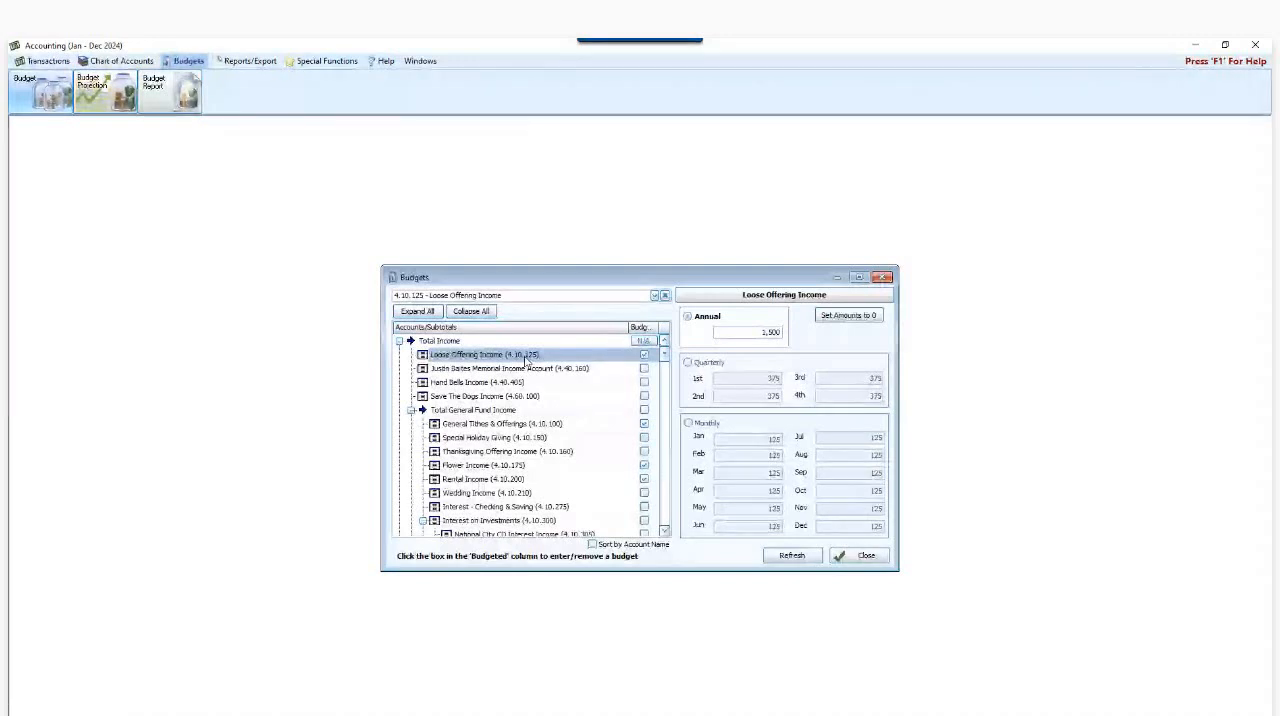
{"action": "left_click", "coordinate": [728, 335]}
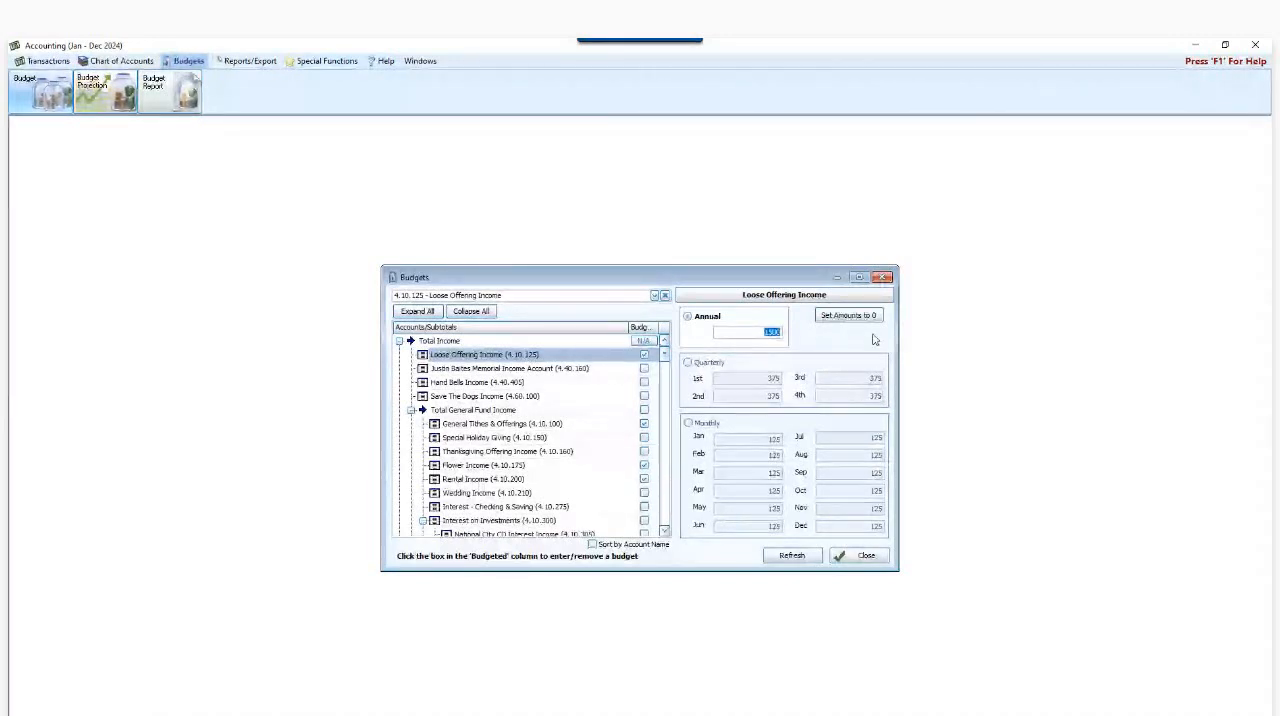
{"action": "type", "text": "020"}
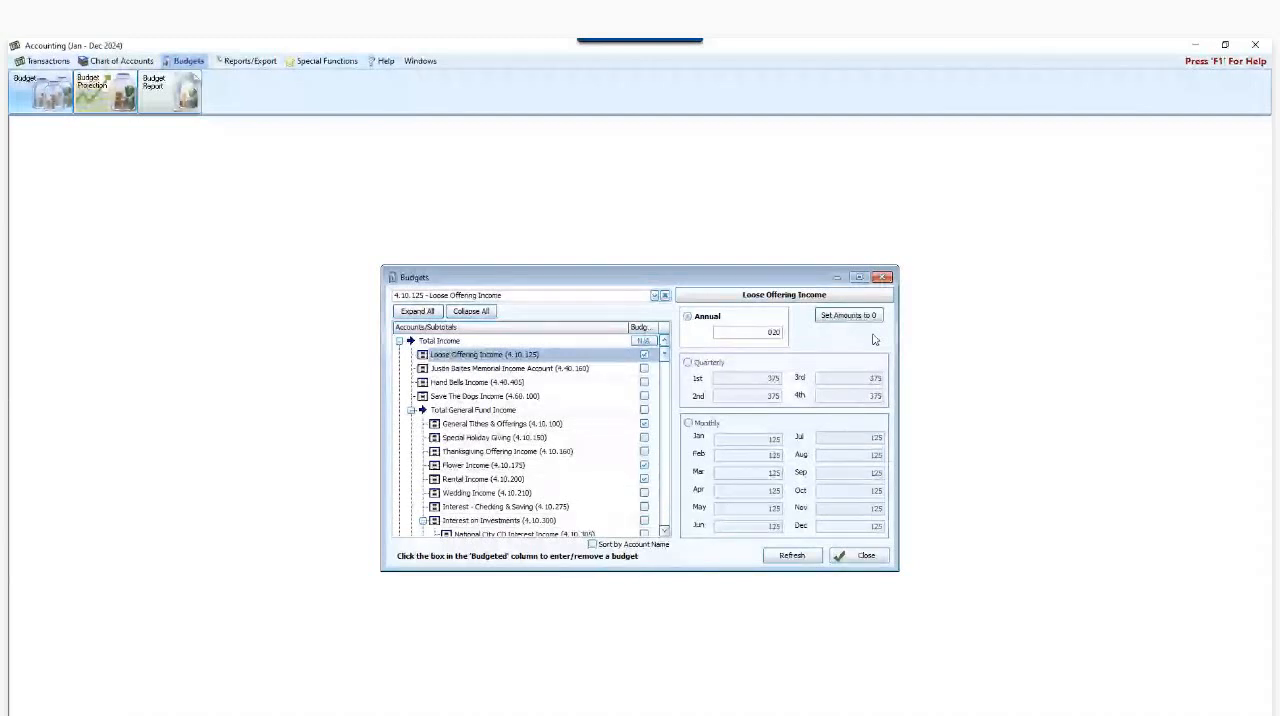
{"action": "key", "text": "BackSpace"}
{"action": "key", "text": "BackSpace"}
{"action": "key", "text": "BackSpace"}
{"action": "type", "text": "2,000"}
{"action": "key", "text": "Tab"}
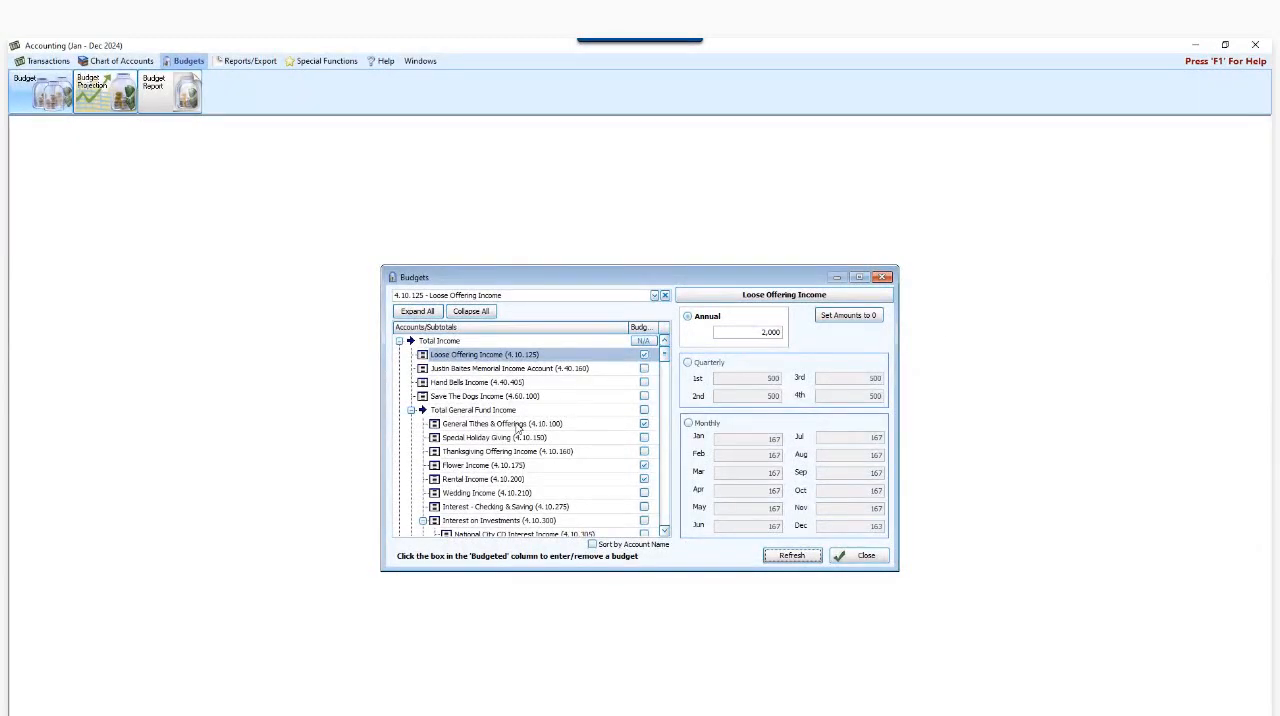
{"action": "left_click", "coordinate": [565, 428]}
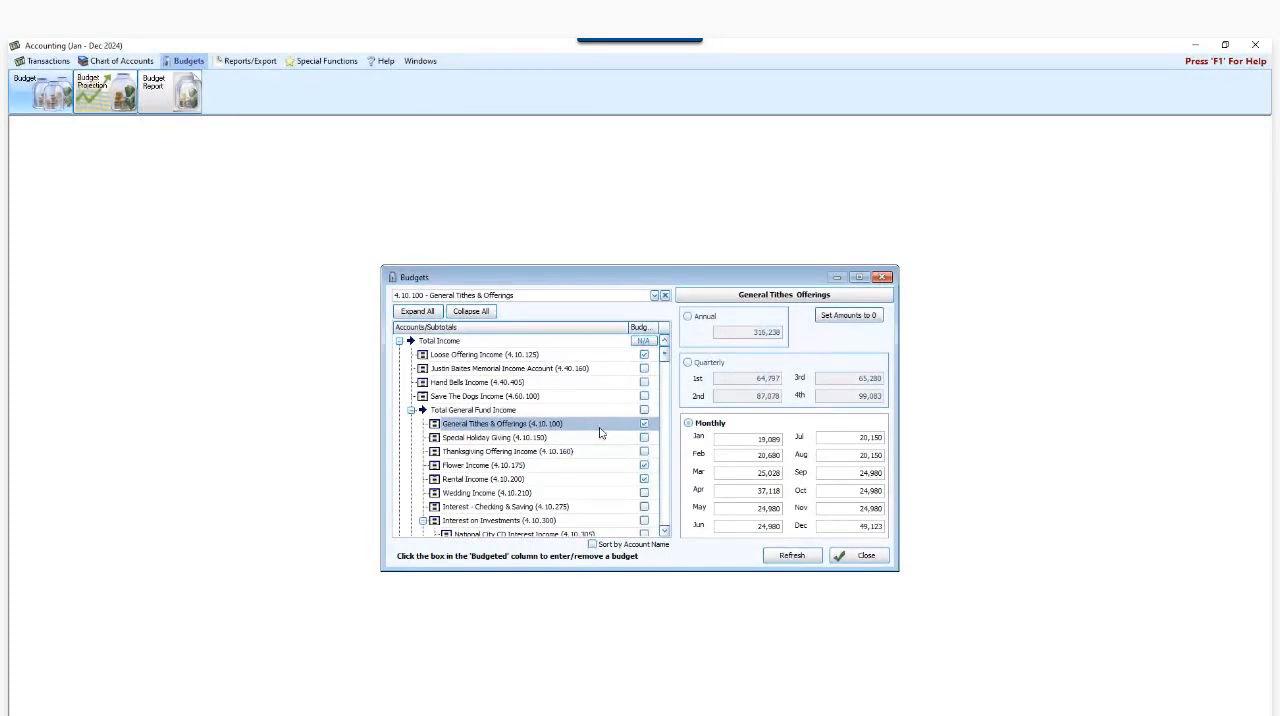
{"action": "left_click", "coordinate": [883, 279]}
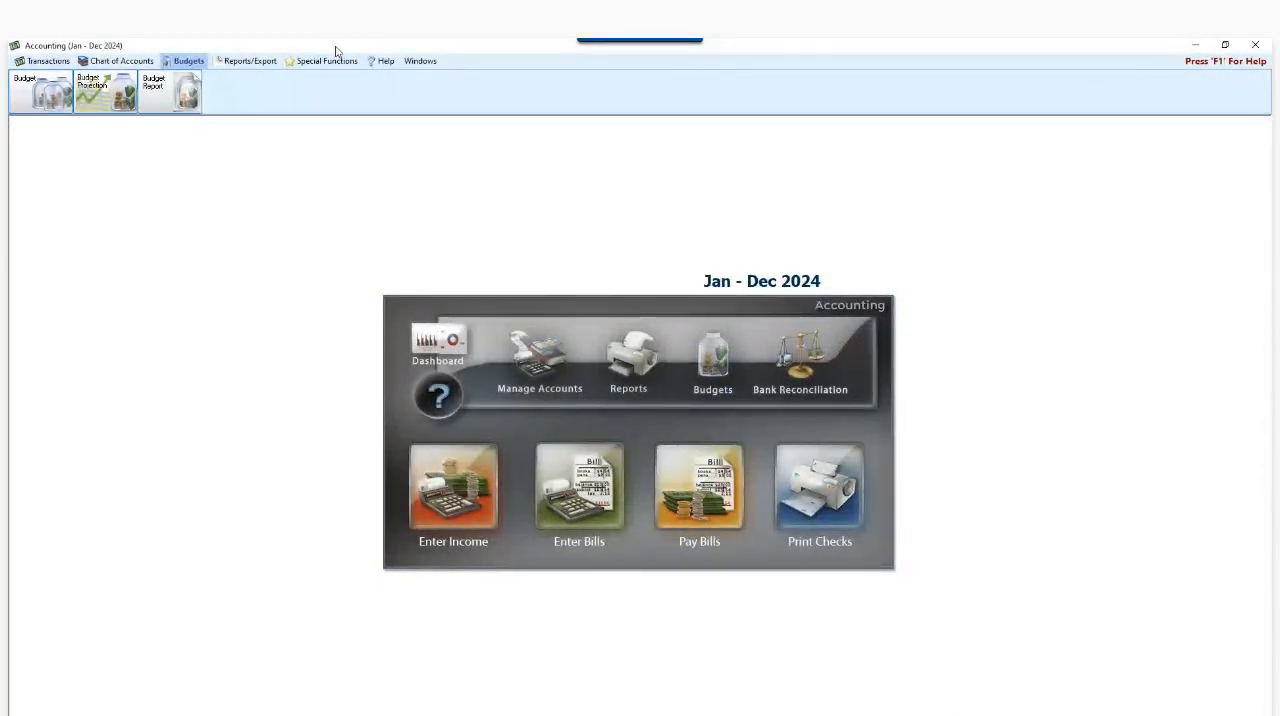
- Open Budget Projection, acknowledge the exclusive access notice, and base income and expense budgets on last year's budget
{"action": "left_click", "coordinate": [94, 96]}
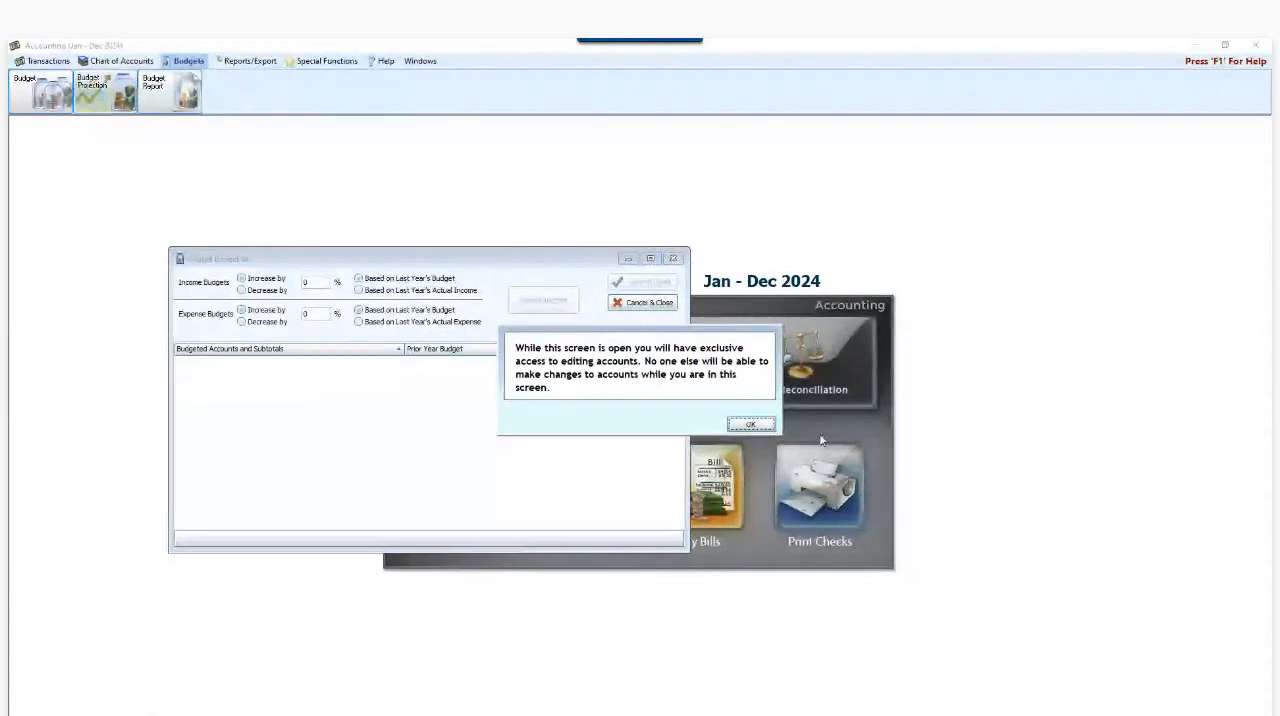
{"action": "left_click", "coordinate": [751, 425]}
{"action": "left_click_drag", "start_coordinate": [388, 263], "coordinate": [568, 299]}
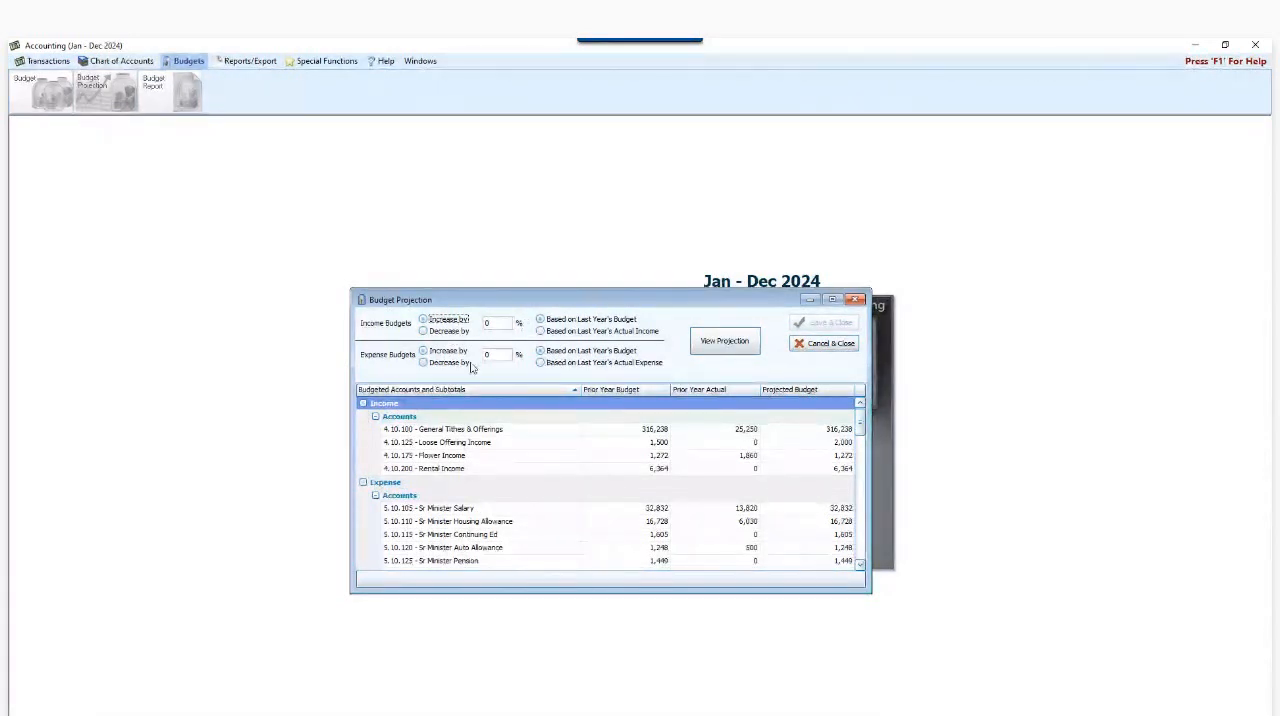
{"action": "left_click", "coordinate": [550, 322]}
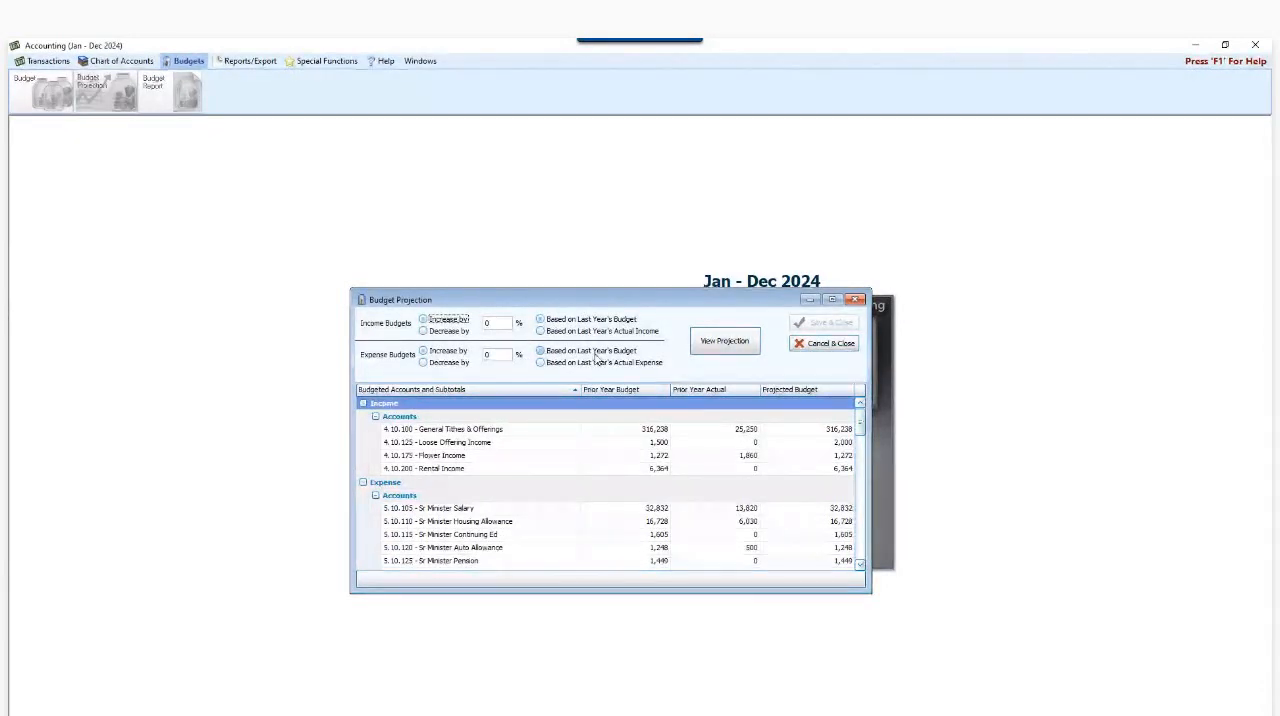
{"action": "left_click", "coordinate": [594, 352]}
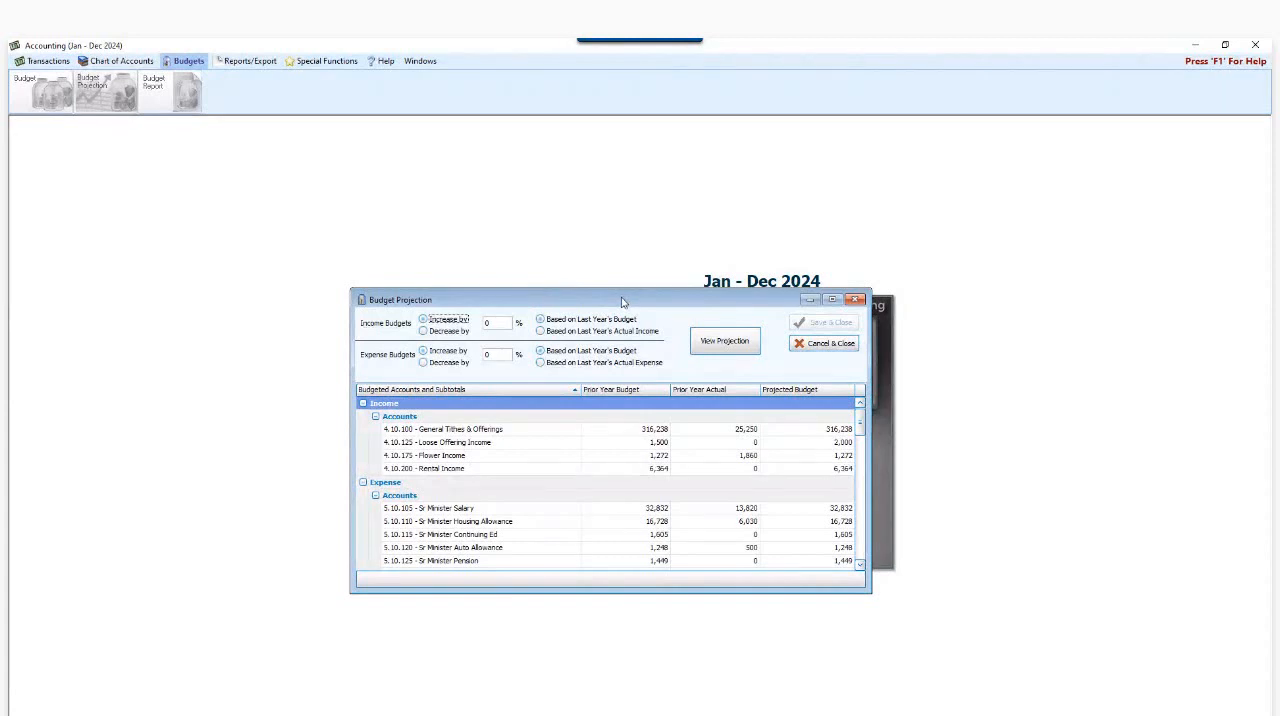
- Preview a 2% decrease in income budgets and a 2% increase in expense budgets based on last year's actual expense, and cancel the projection
{"action": "left_click", "coordinate": [491, 322]}
{"action": "left_click", "coordinate": [440, 331]}
{"action": "type", "text": "2"}
{"action": "left_click", "coordinate": [499, 358]}
{"action": "key", "text": "BackSpace"}
{"action": "type", "text": "2"}
{"action": "left_click", "coordinate": [542, 364]}
{"action": "left_click", "coordinate": [721, 344]}
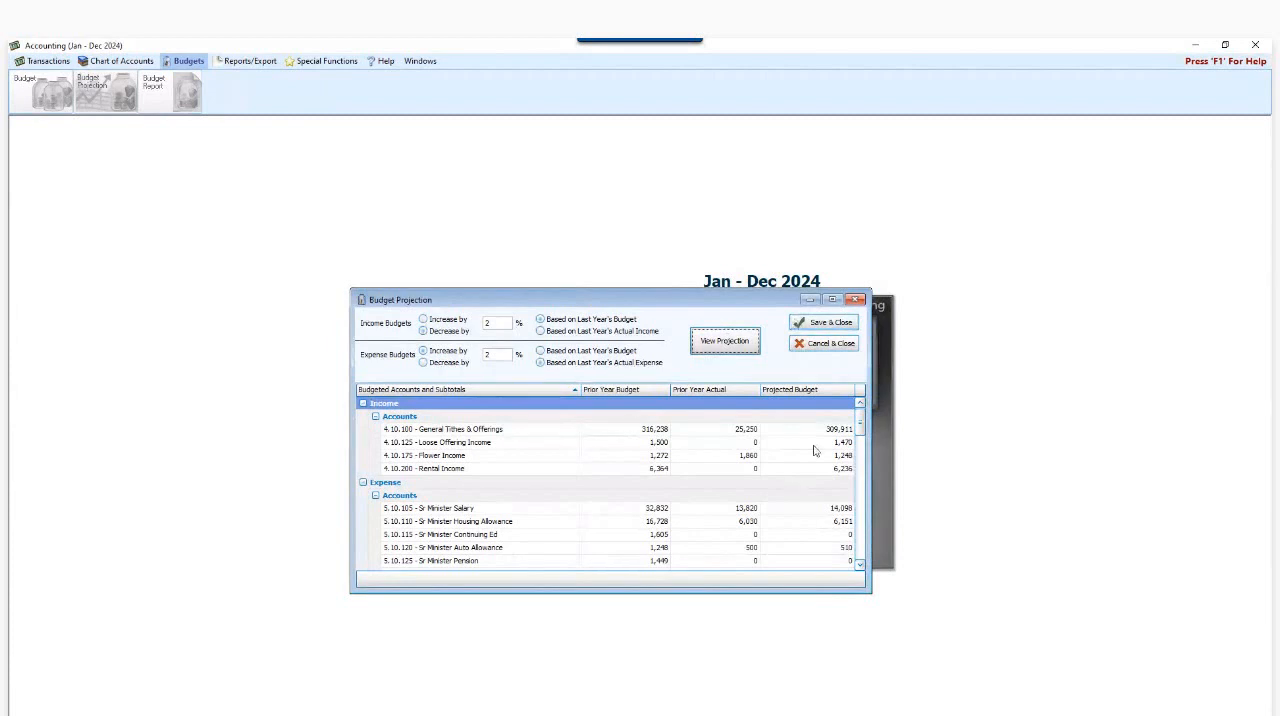
{"action": "scroll", "coordinate": [817, 447], "scroll_direction": "down", "scroll_amount": 2}
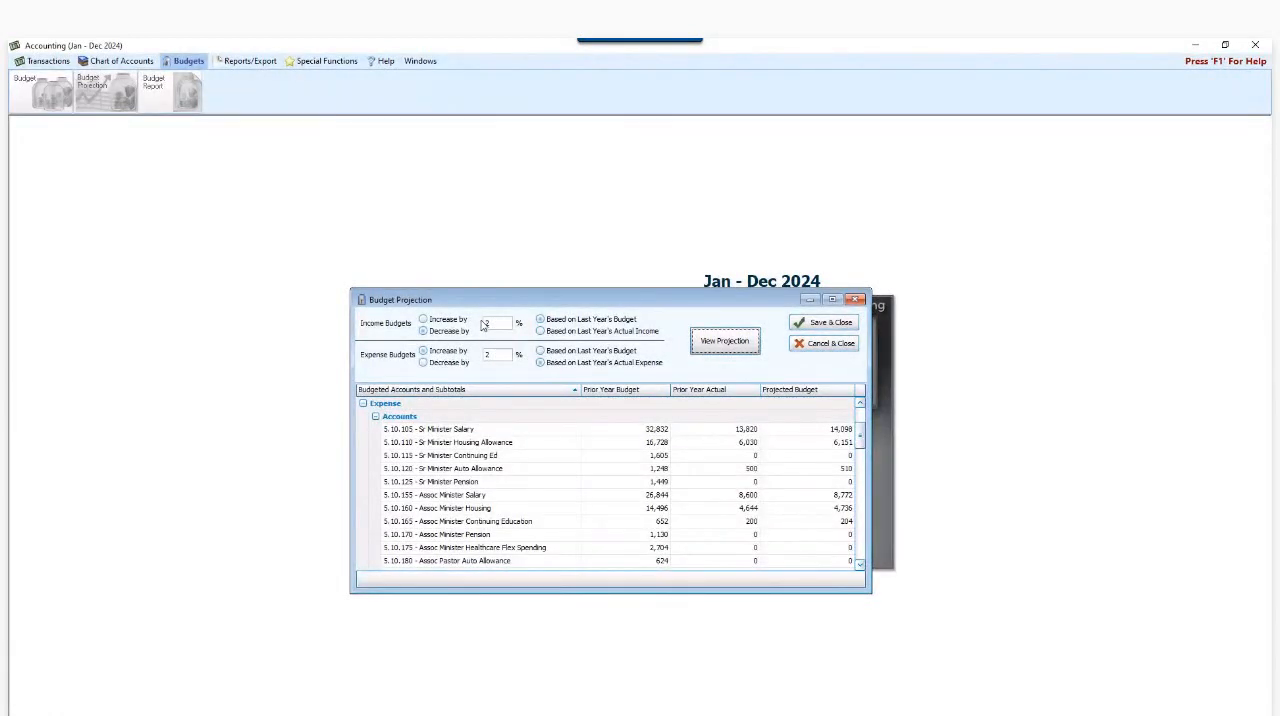
{"action": "left_click", "coordinate": [822, 347]}
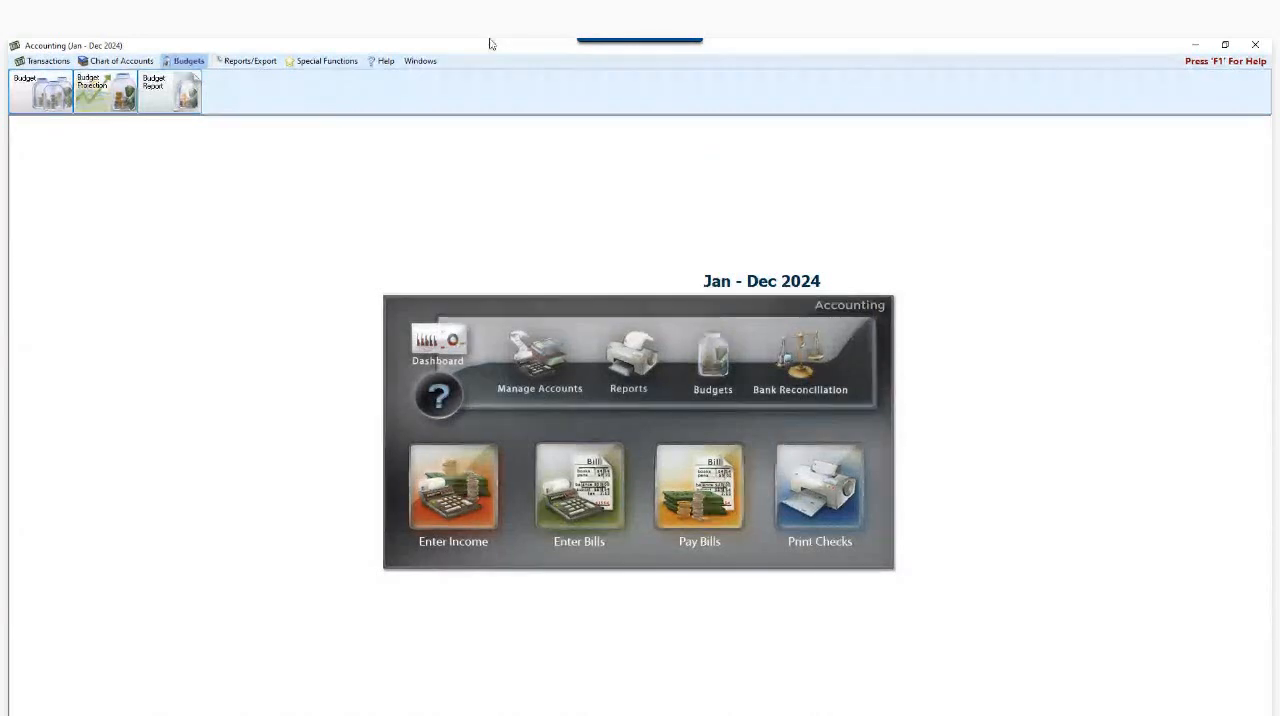
- Change the active accounting year to 01/01/2023 thru 12/31/2023
{"action": "left_click", "coordinate": [320, 61]}
{"action": "left_click", "coordinate": [233, 112]}
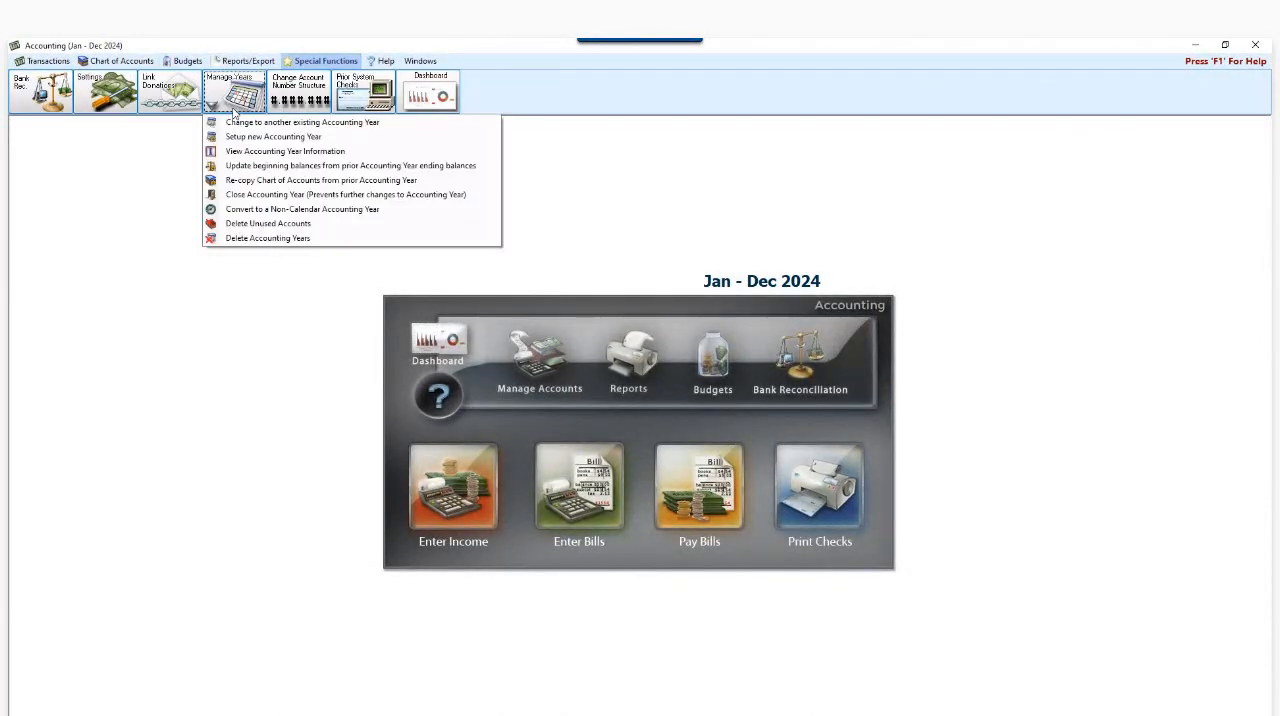
{"action": "left_click", "coordinate": [247, 121]}
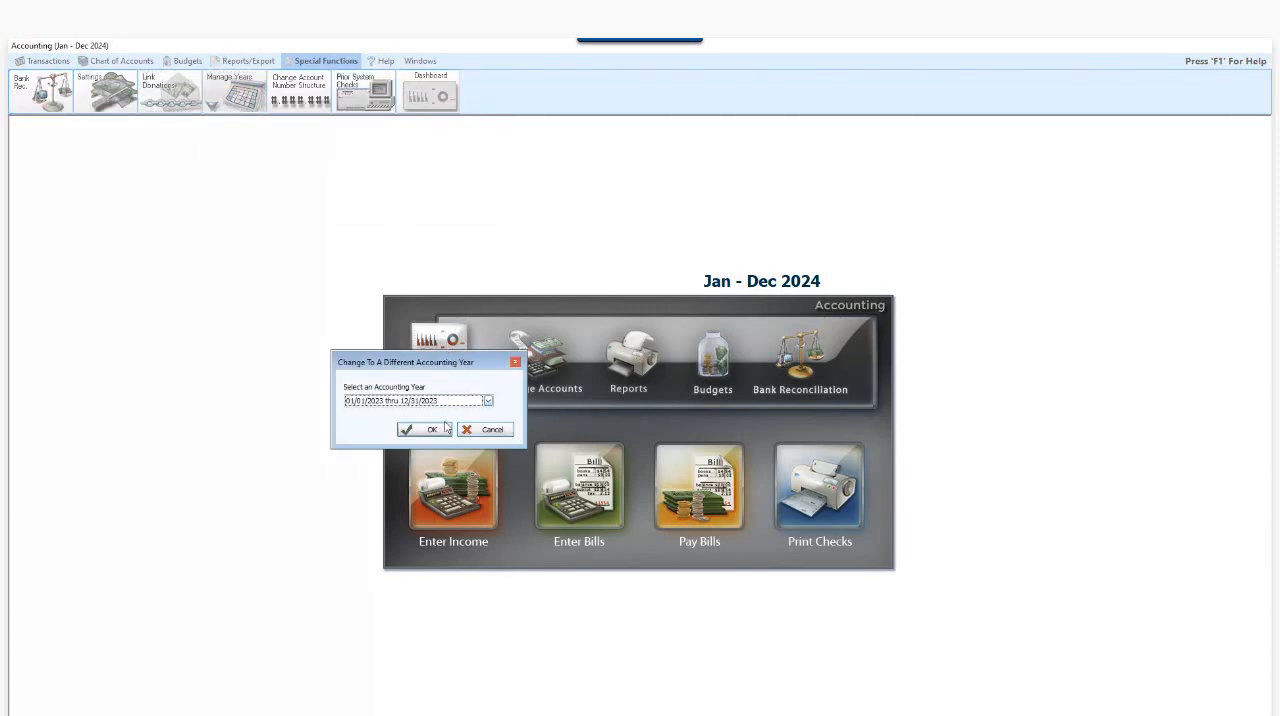
{"action": "left_click", "coordinate": [488, 401]}
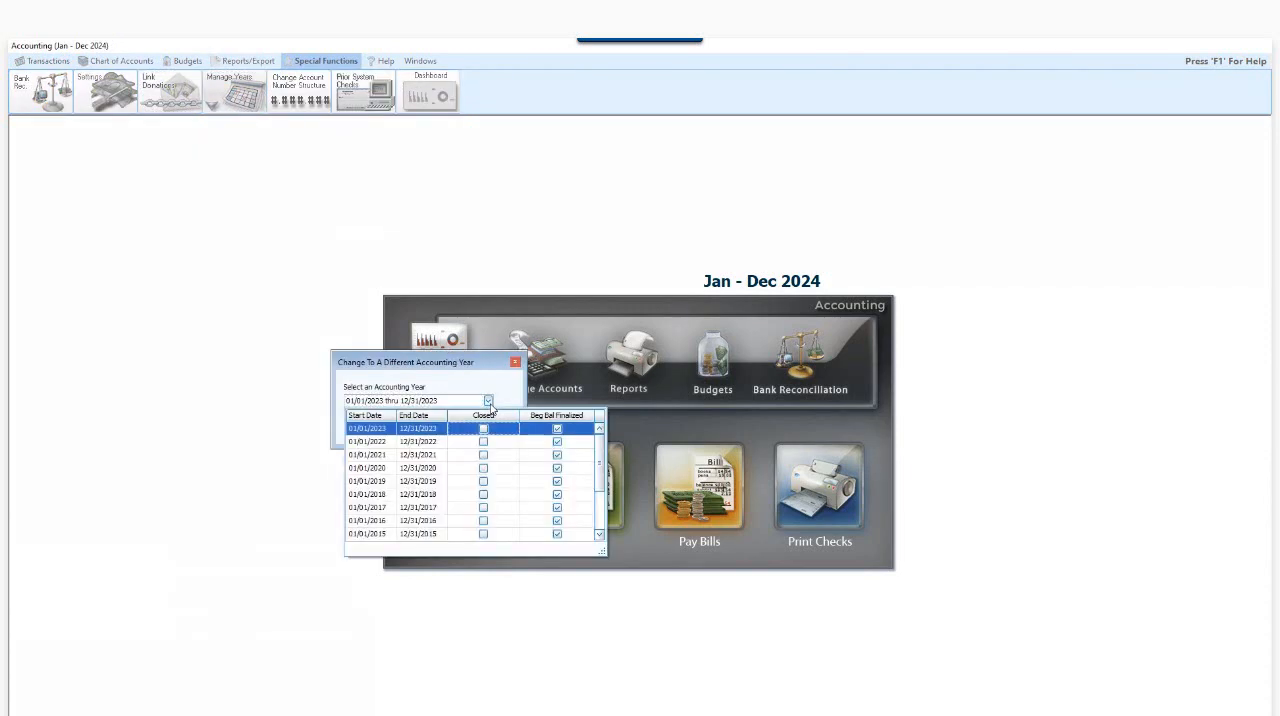
{"action": "left_click", "coordinate": [422, 430]}
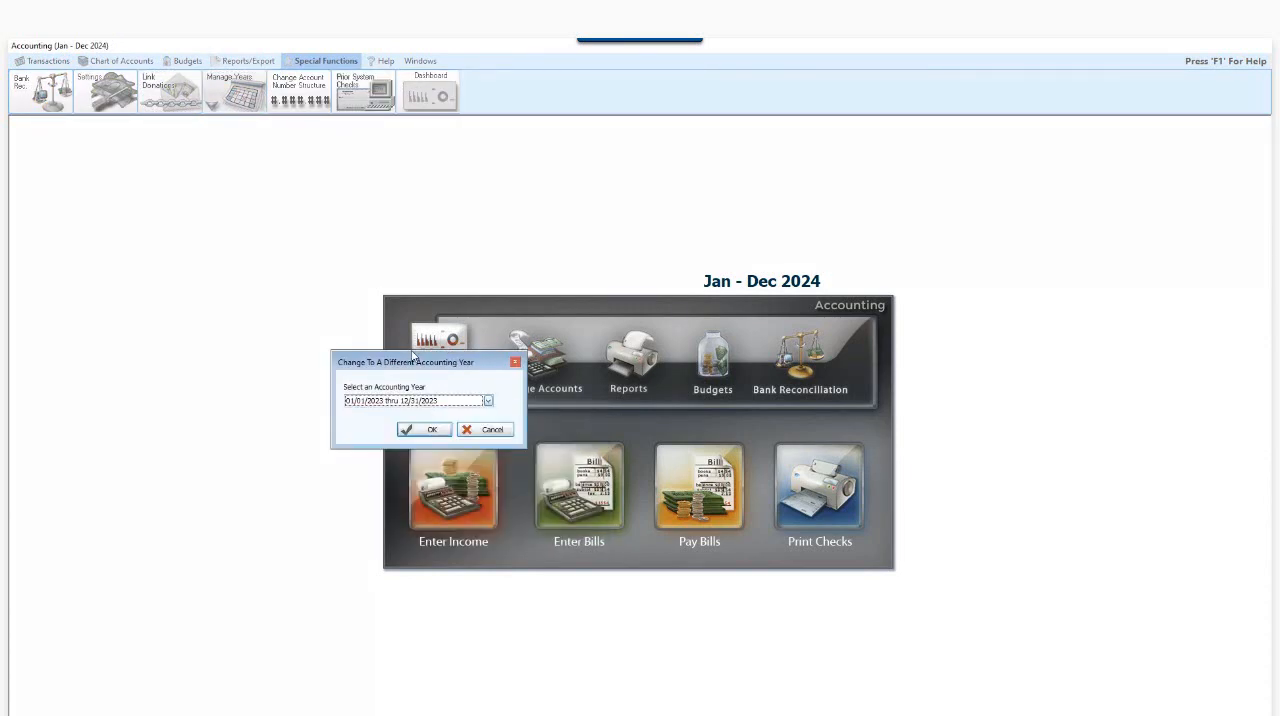
{"action": "left_click", "coordinate": [427, 431]}
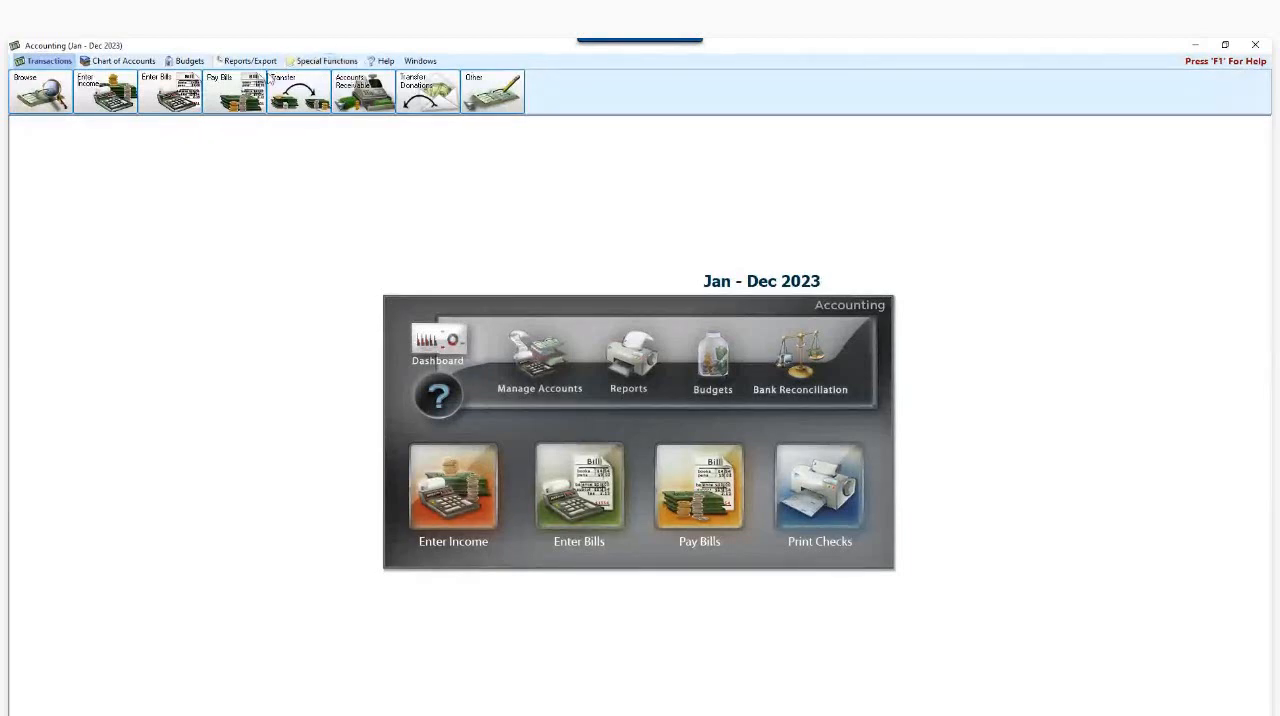
- Change the active accounting year back to 01/01/2024 thru 12/31/2024
{"action": "left_click", "coordinate": [318, 61]}
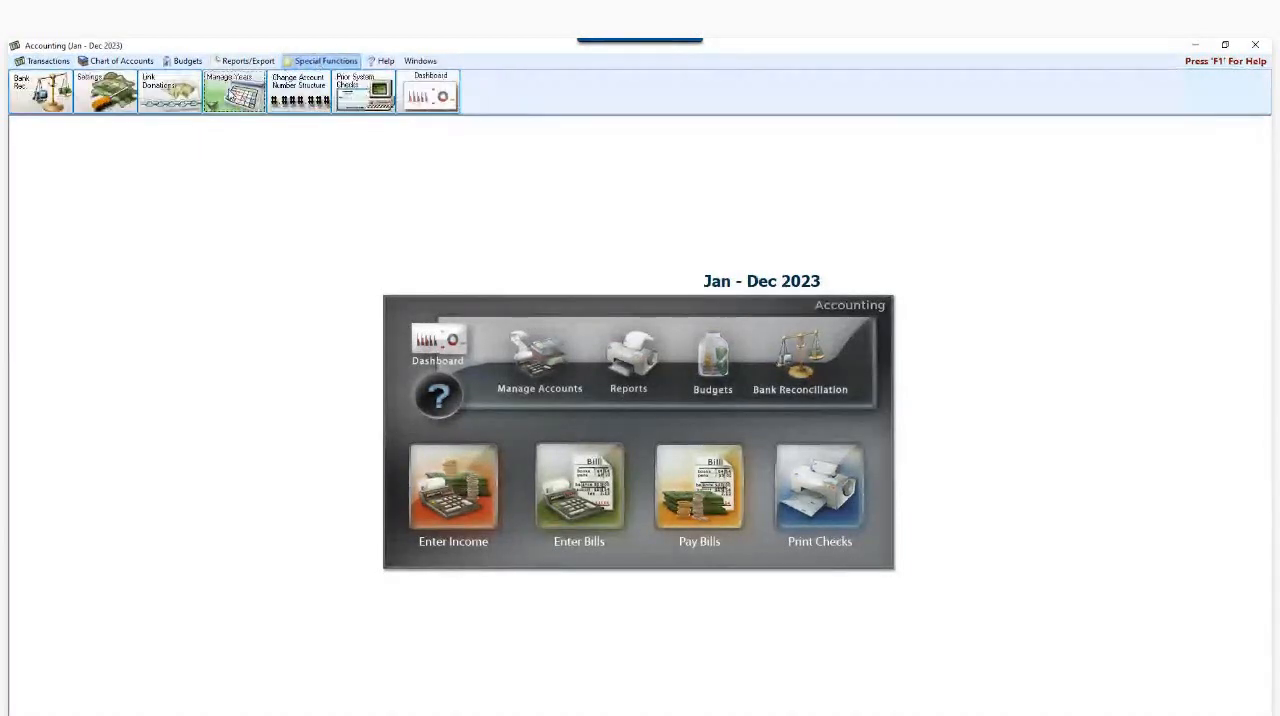
{"action": "left_click", "coordinate": [235, 93]}
{"action": "left_click", "coordinate": [252, 120]}
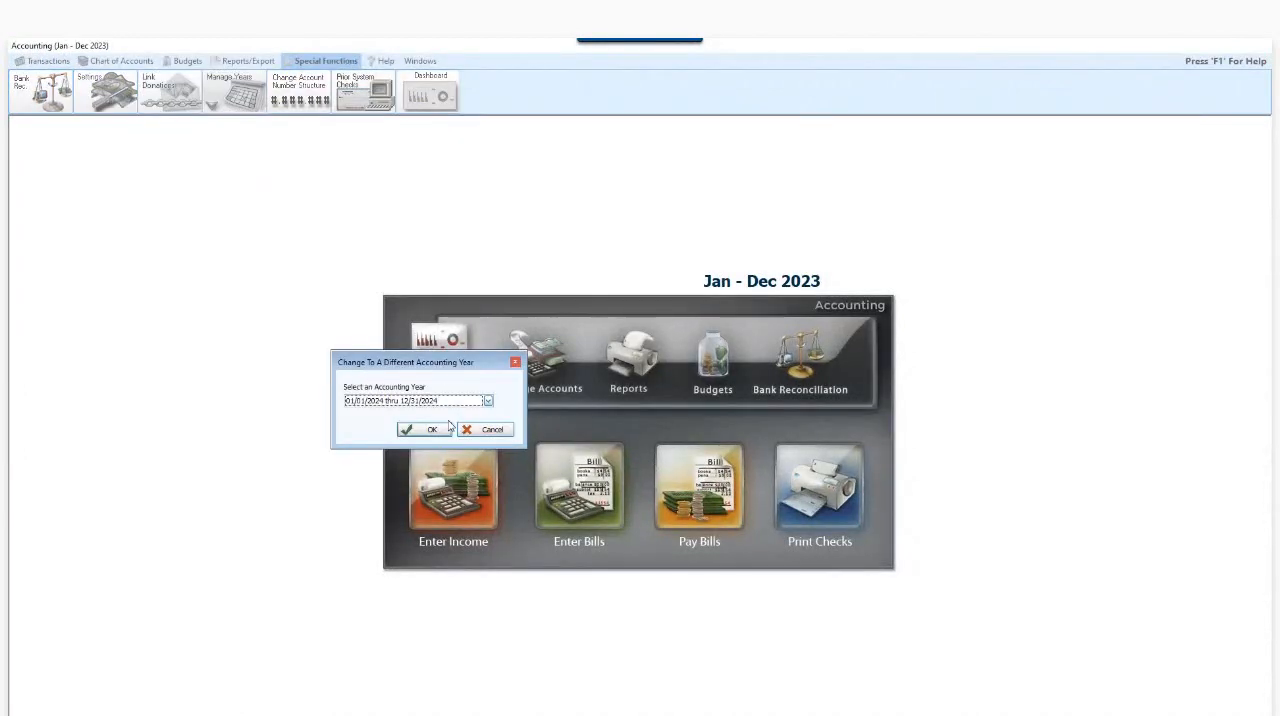
{"action": "left_click", "coordinate": [425, 429]}
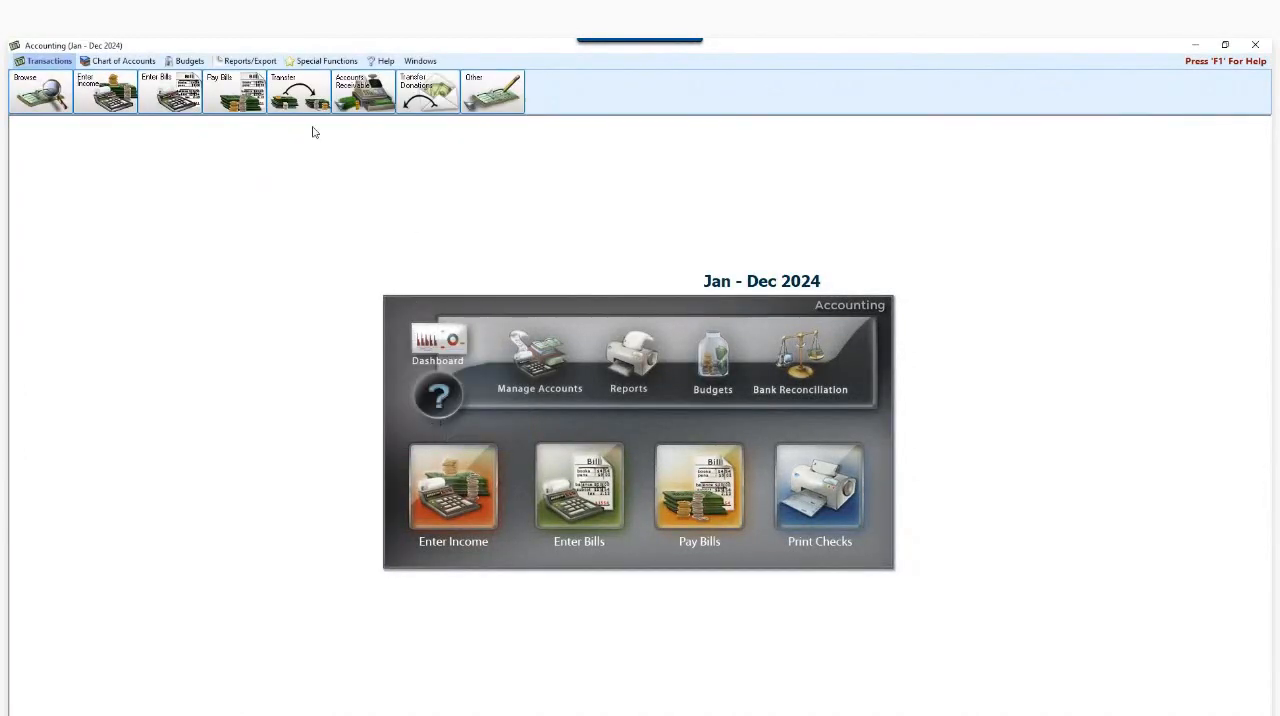
{"action": "left_click", "coordinate": [222, 100]}
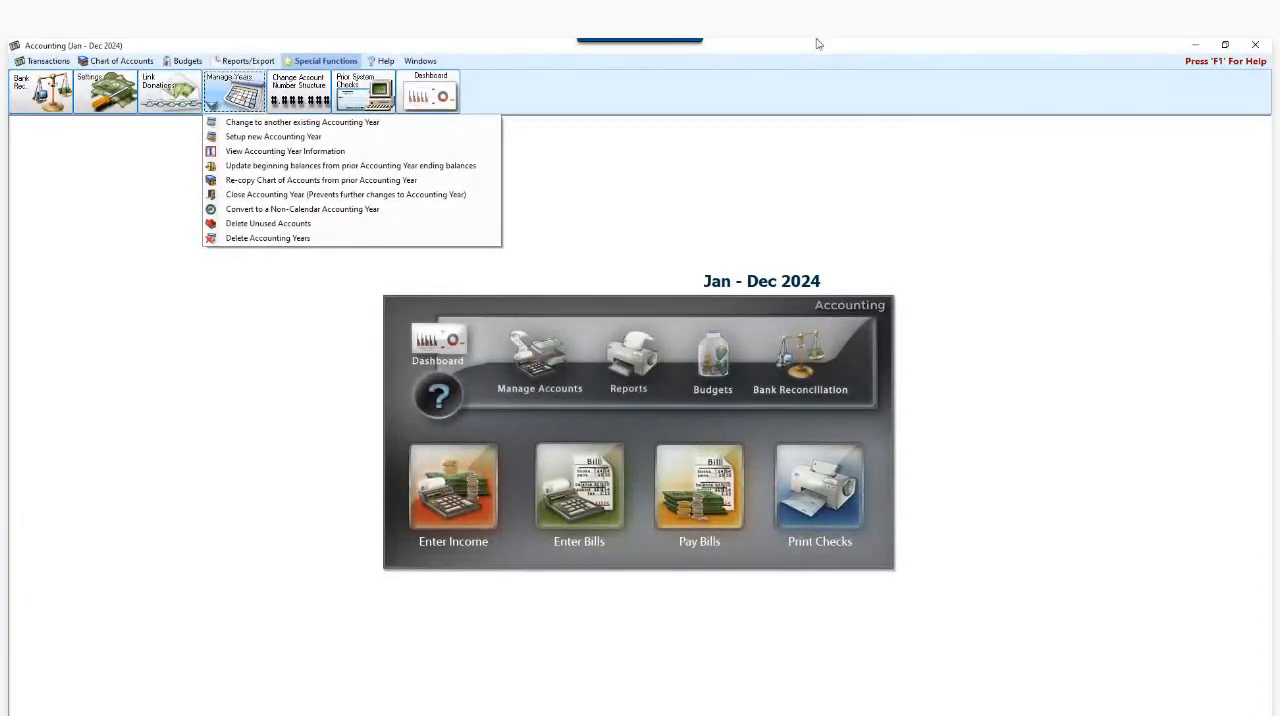
{"action": "left_click", "coordinate": [514, 47]}
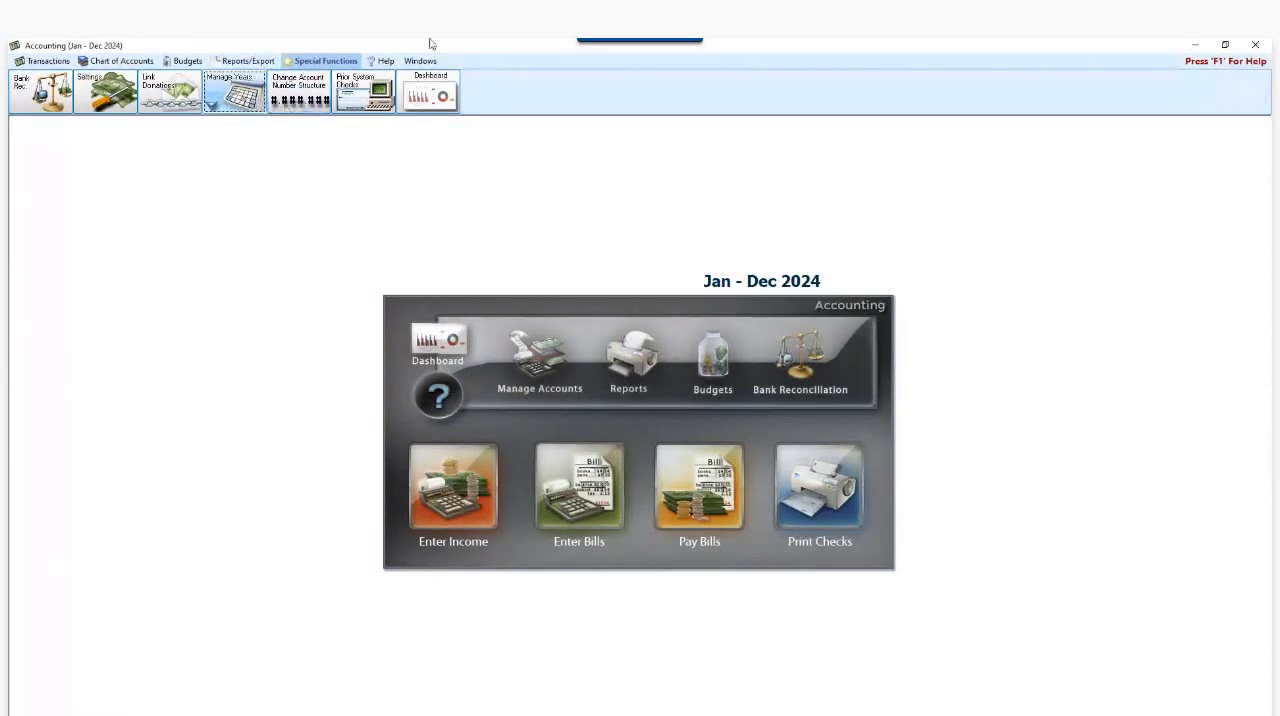
- View the edit form of the Huntington Bank Checking account from the Chart of Accounts tree, cancel it, and close the Chart of Accounts
{"action": "left_click", "coordinate": [534, 366]}
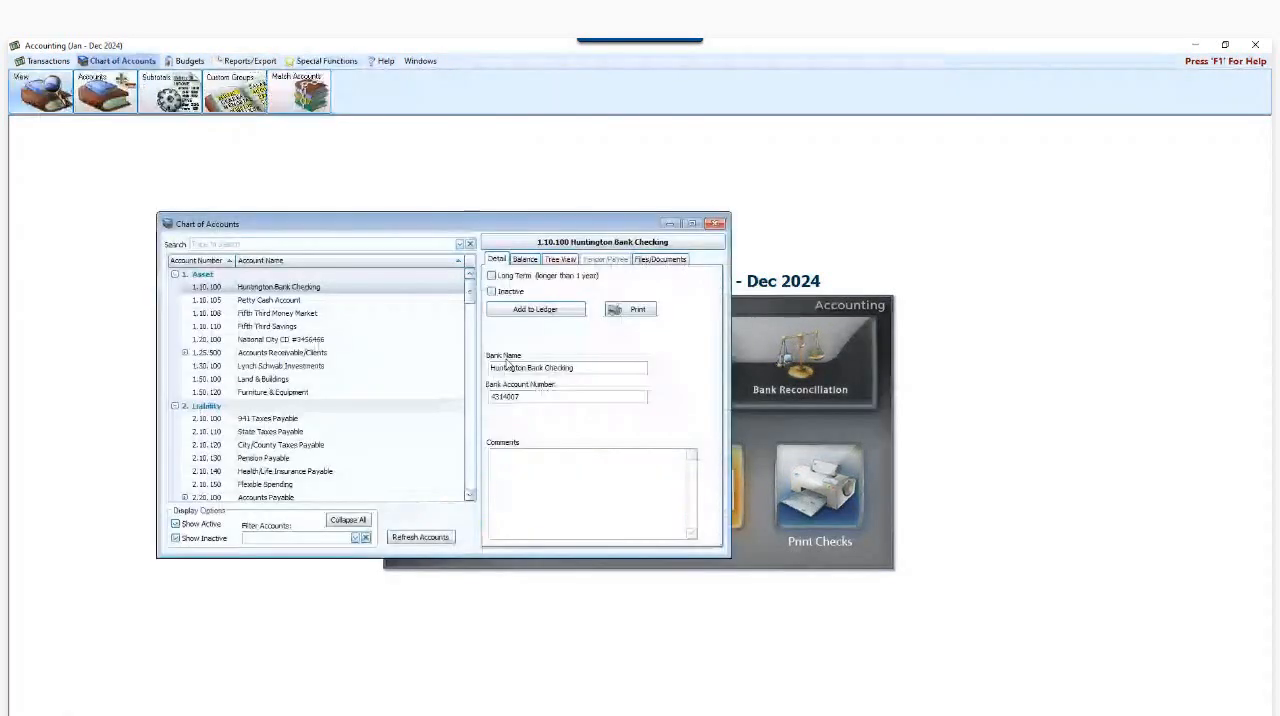
{"action": "left_click", "coordinate": [252, 287]}
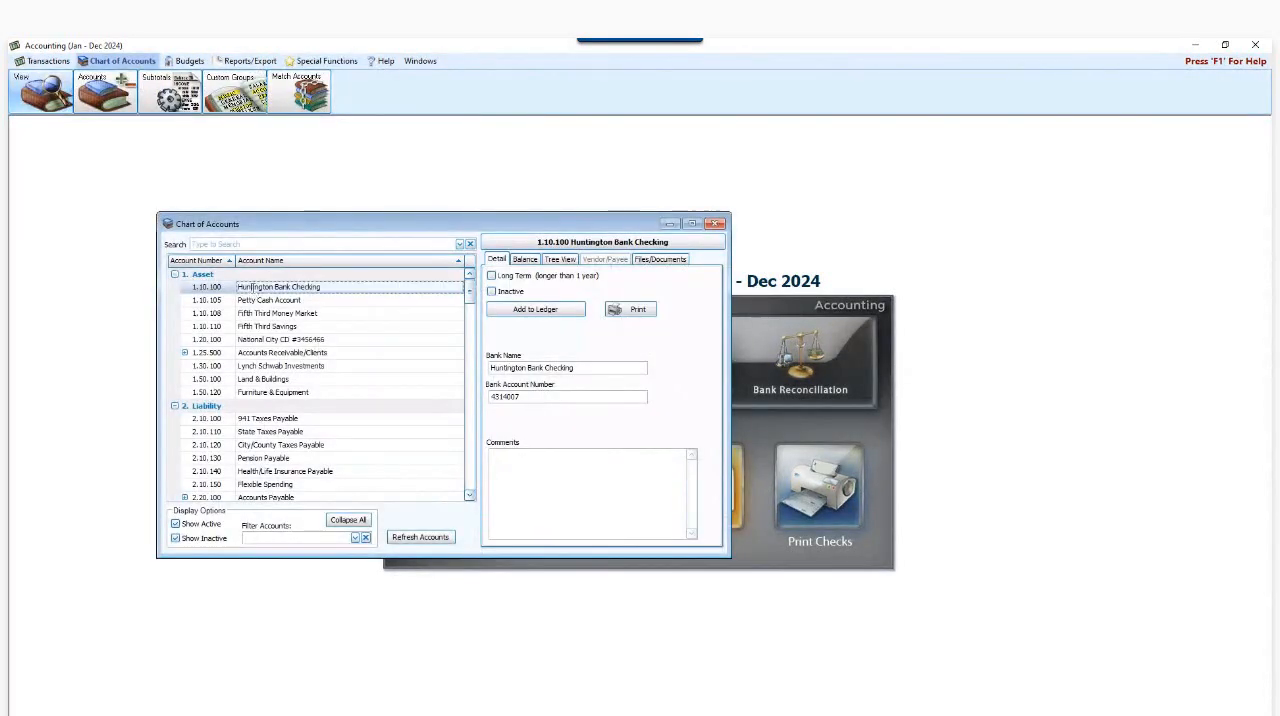
{"action": "left_click", "coordinate": [559, 260]}
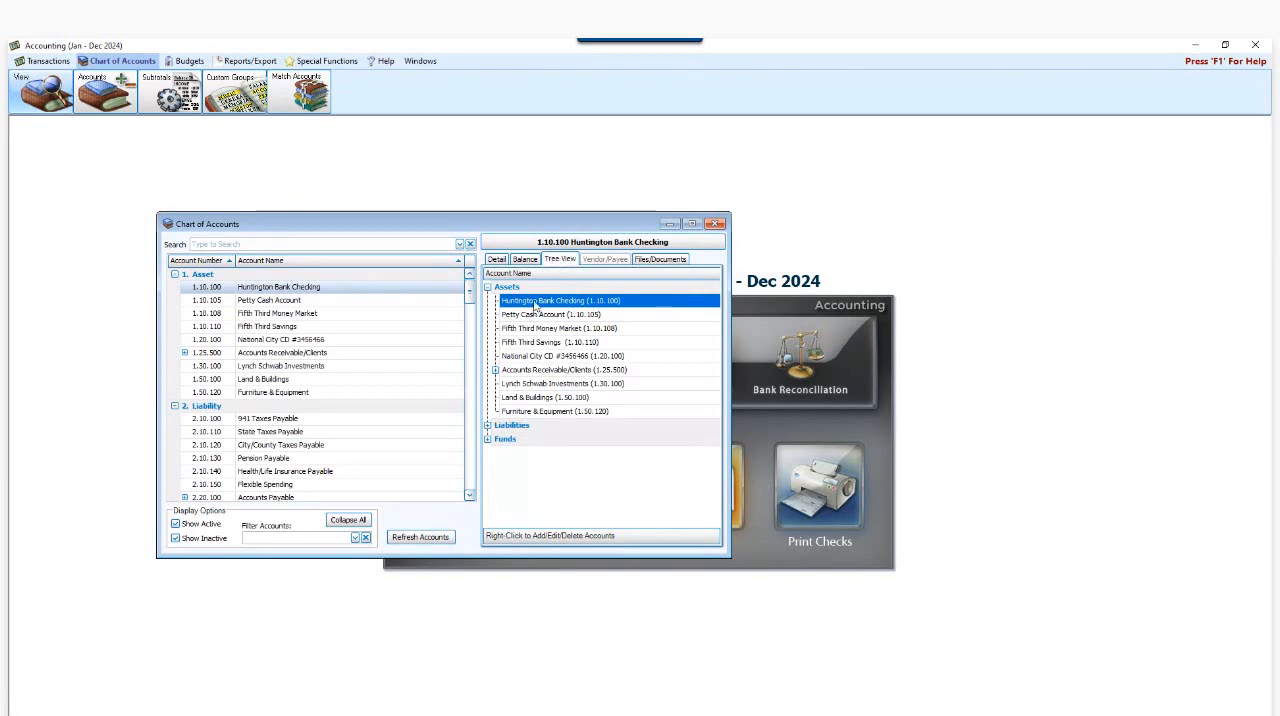
{"action": "right_click", "coordinate": [534, 301]}
{"action": "left_click", "coordinate": [592, 326]}
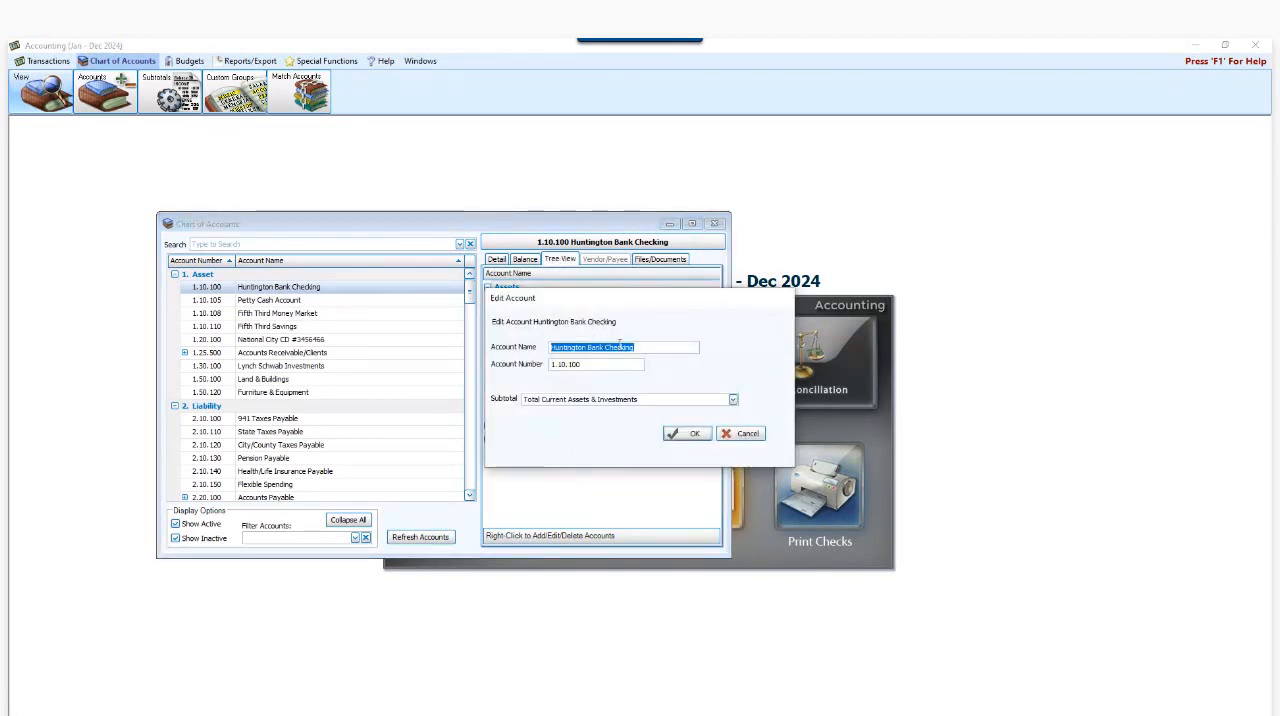
{"action": "left_click", "coordinate": [730, 432]}
{"action": "left_click", "coordinate": [195, 287]}
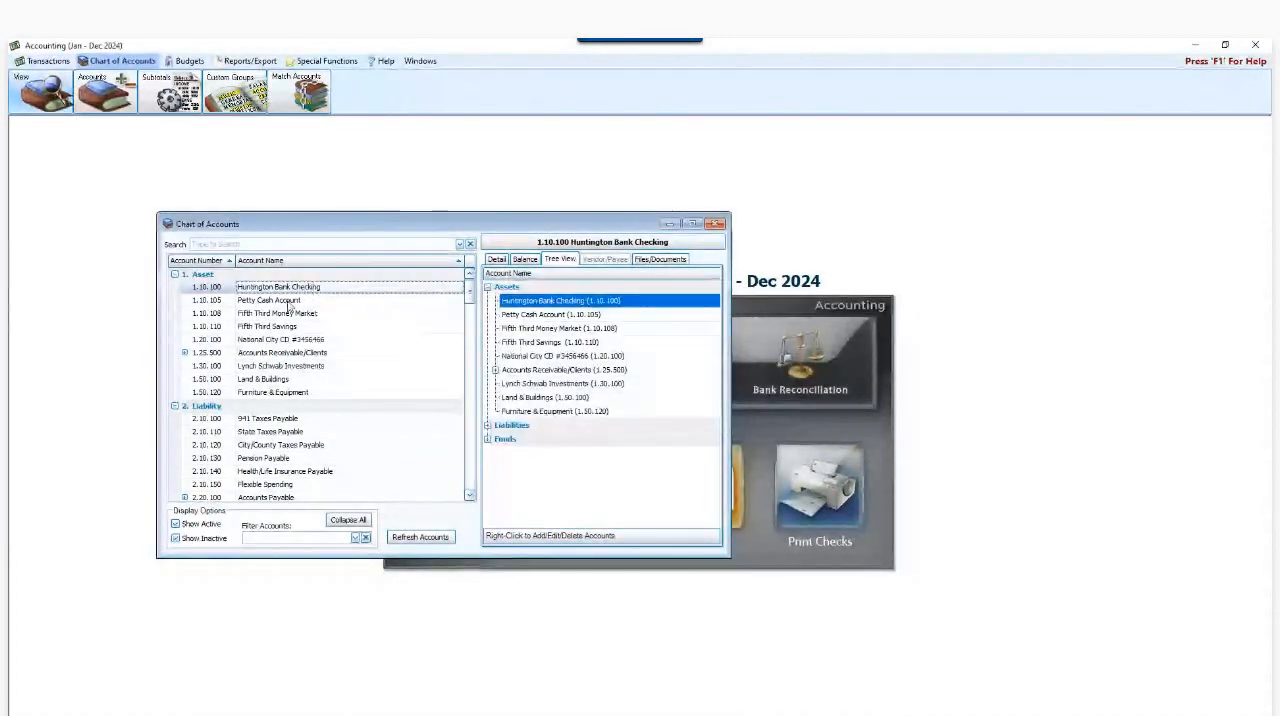
{"action": "left_click", "coordinate": [195, 287]}
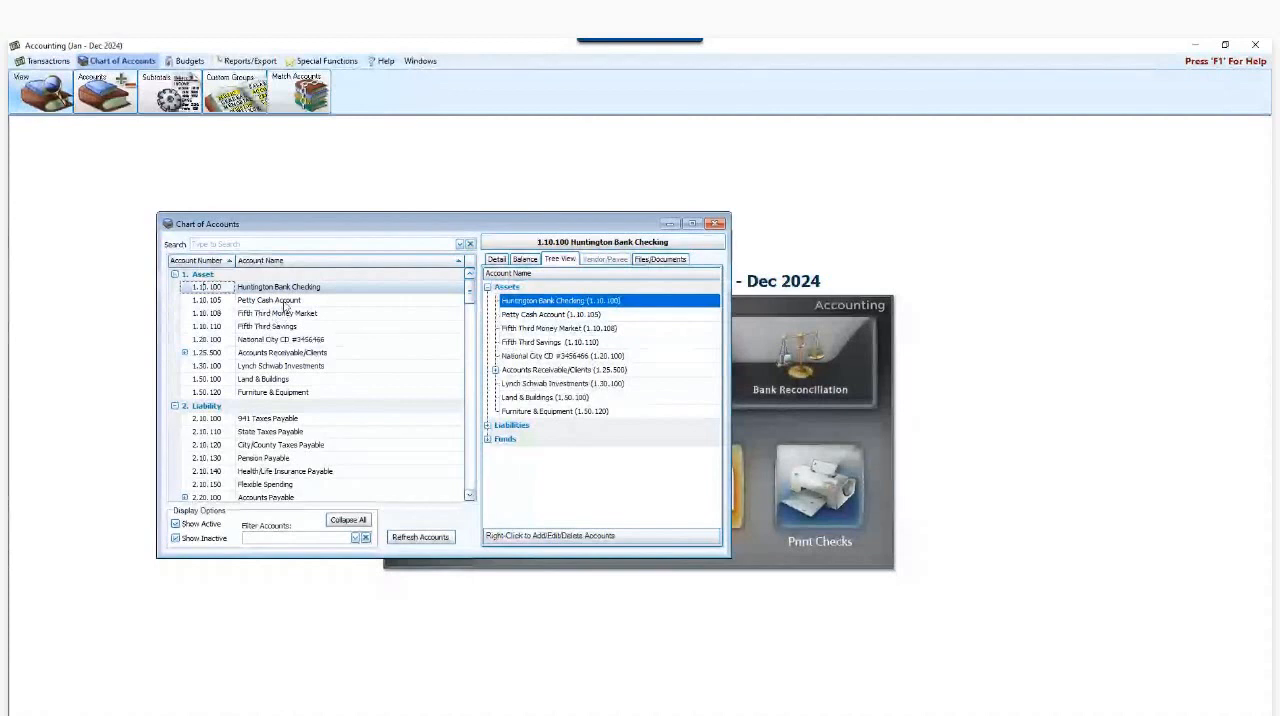
{"action": "left_click", "coordinate": [716, 224]}
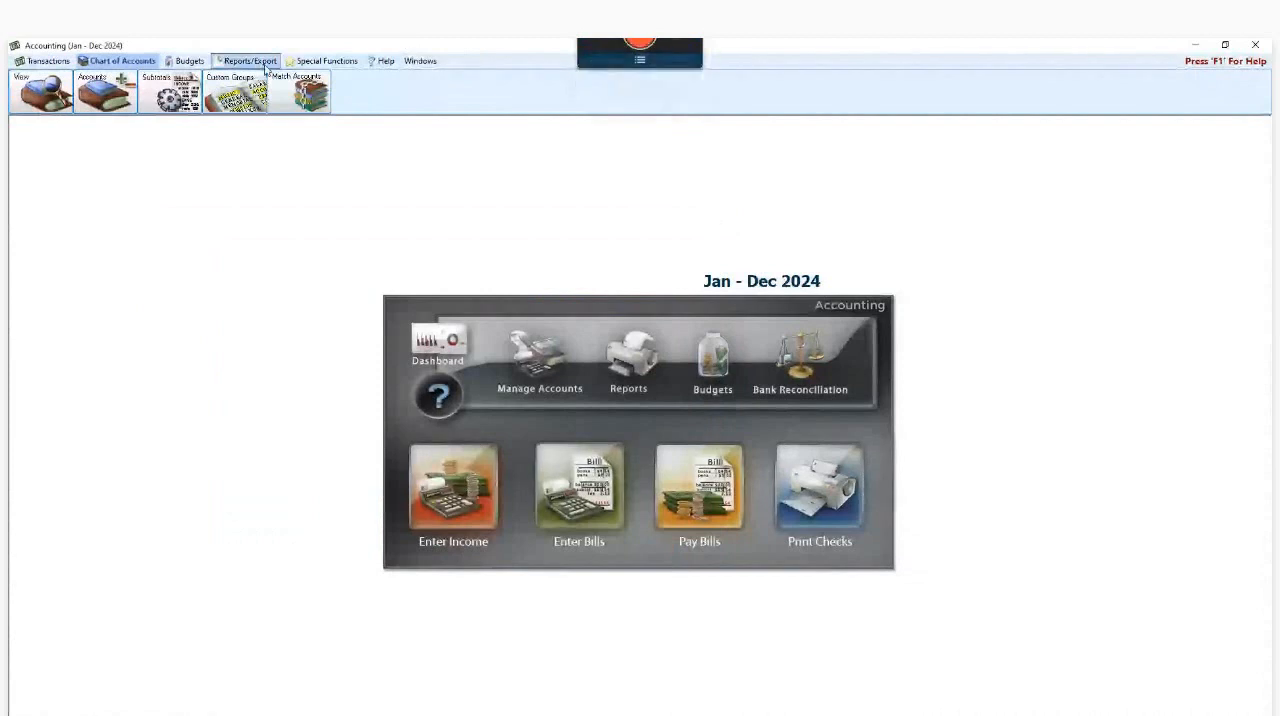
- Open Renumber Chart of Accounts through Change Account Number Structure, acknowledge the exclusive access notice, and move the window clear
{"action": "left_click", "coordinate": [325, 62]}
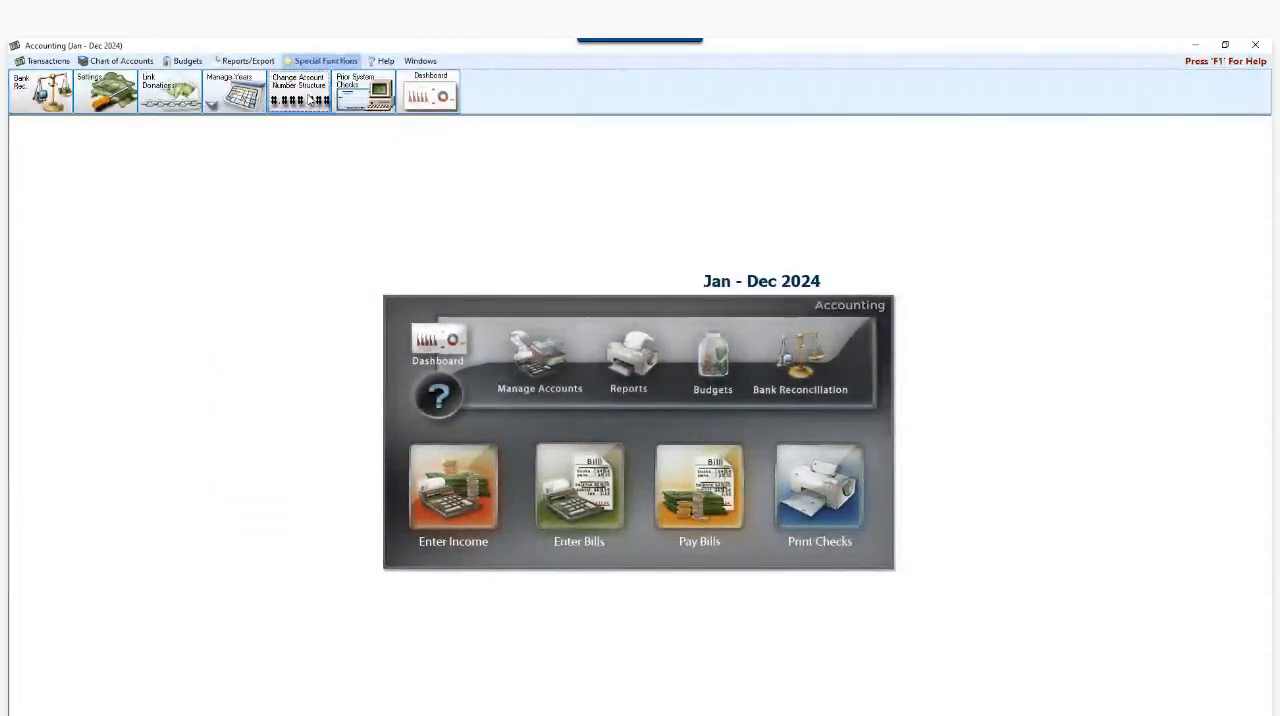
{"action": "left_click", "coordinate": [309, 99]}
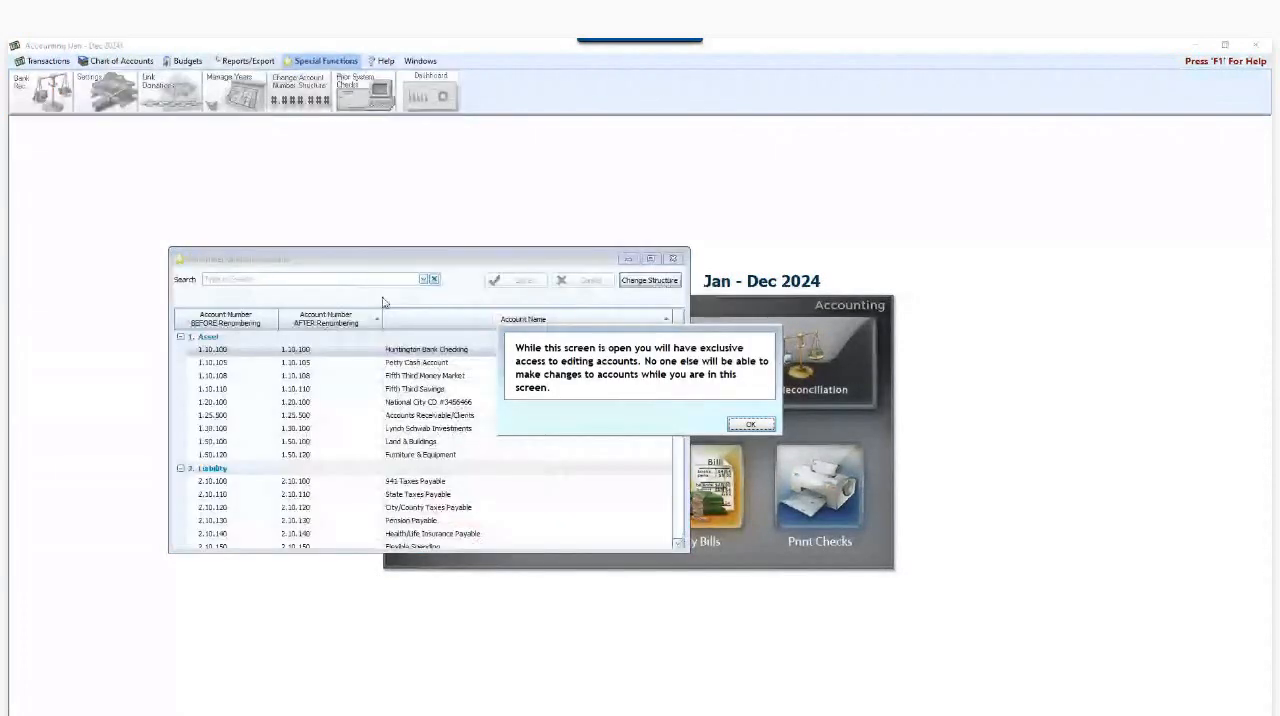
{"action": "left_click", "coordinate": [750, 424]}
{"action": "left_click_drag", "start_coordinate": [449, 257], "coordinate": [644, 288]}
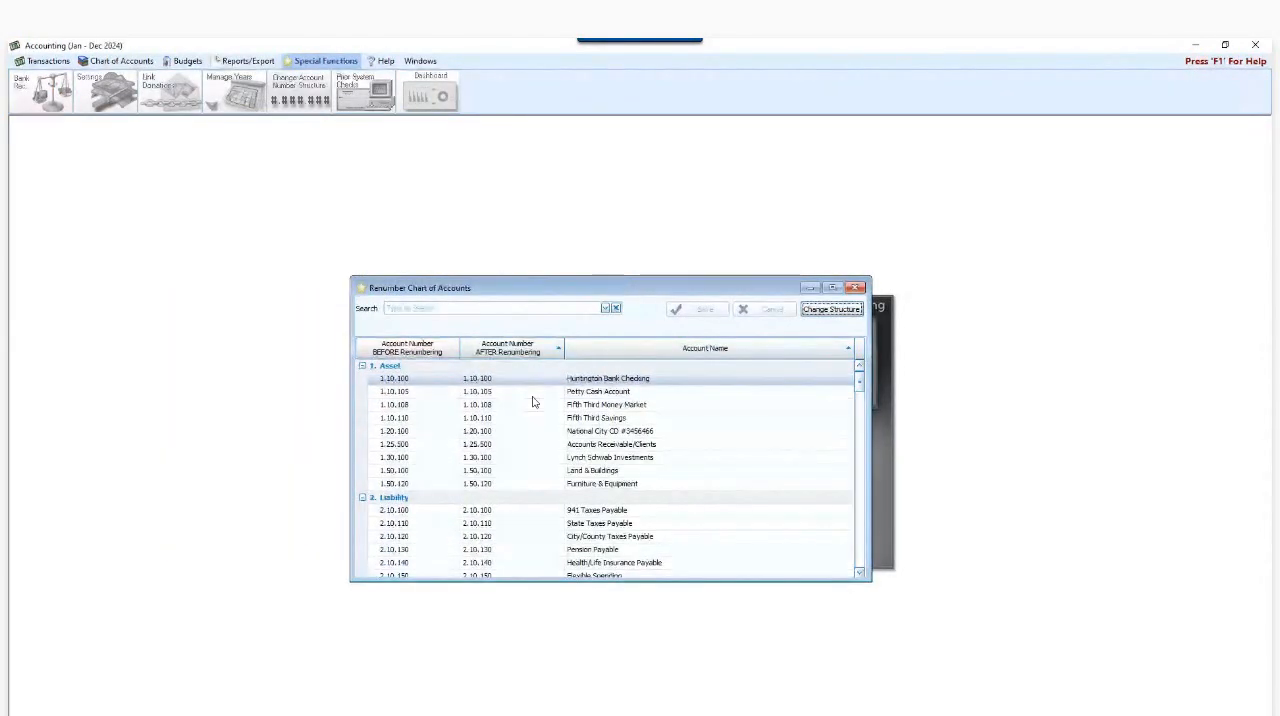